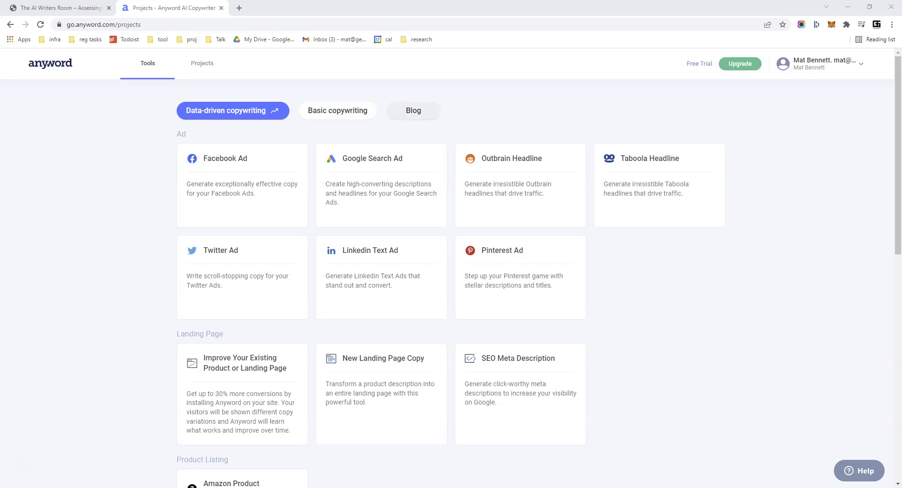
# Examine the copywriting tools offered in the Data-driven copywriting and Basic copywriting collections
pyautogui.scroll(-9, 539, 287)
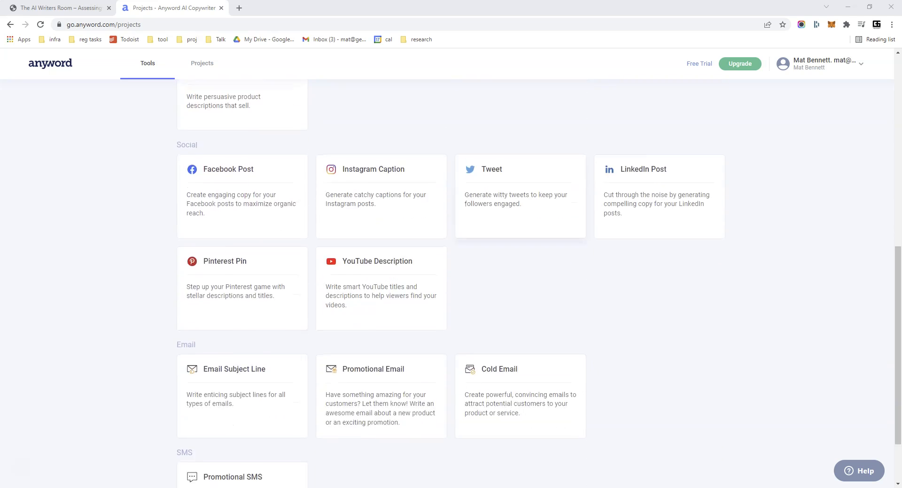
pyautogui.scroll(-2, 520, 141)
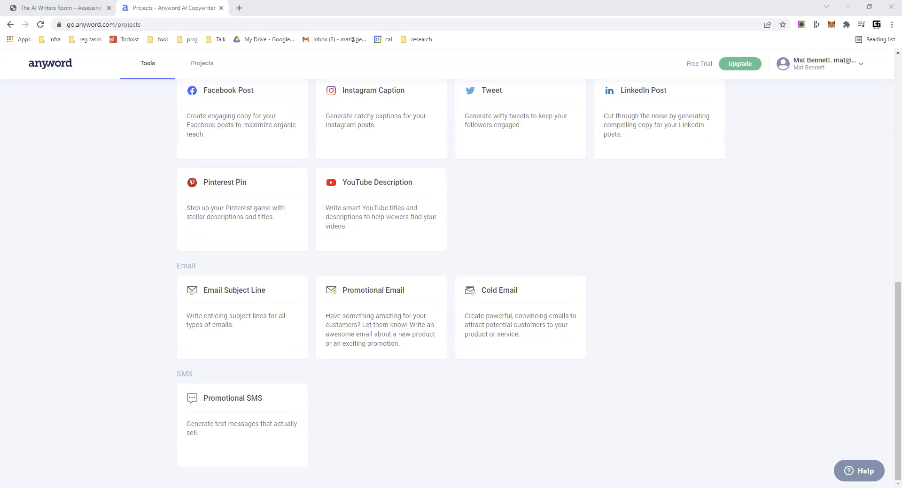
pyautogui.scroll(10, 539, 283)
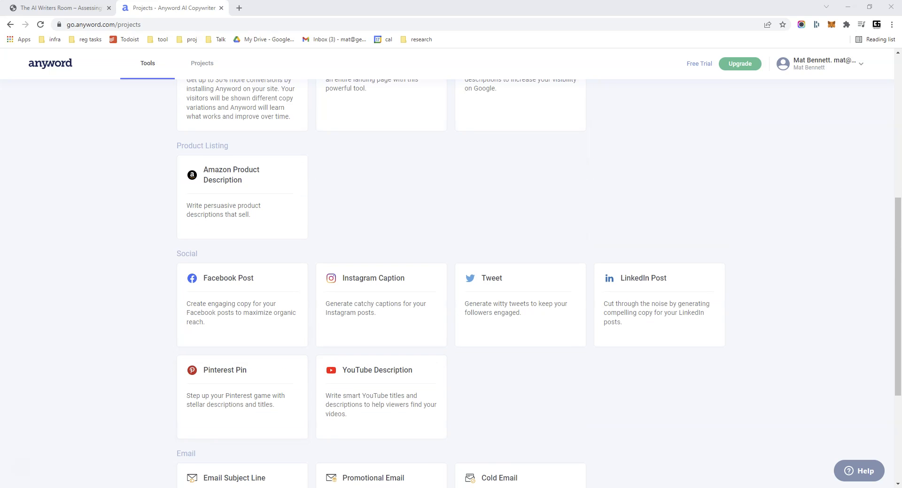
pyautogui.scroll(1, 538, 283)
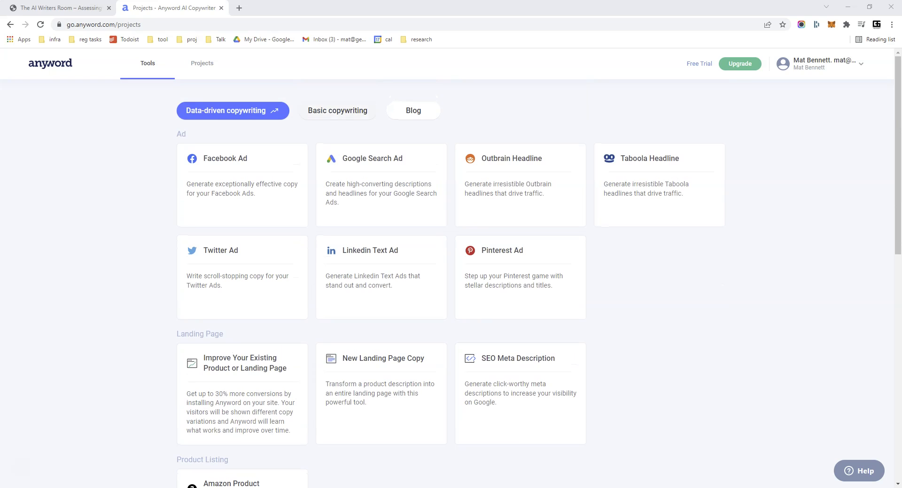
pyautogui.click(343, 112)
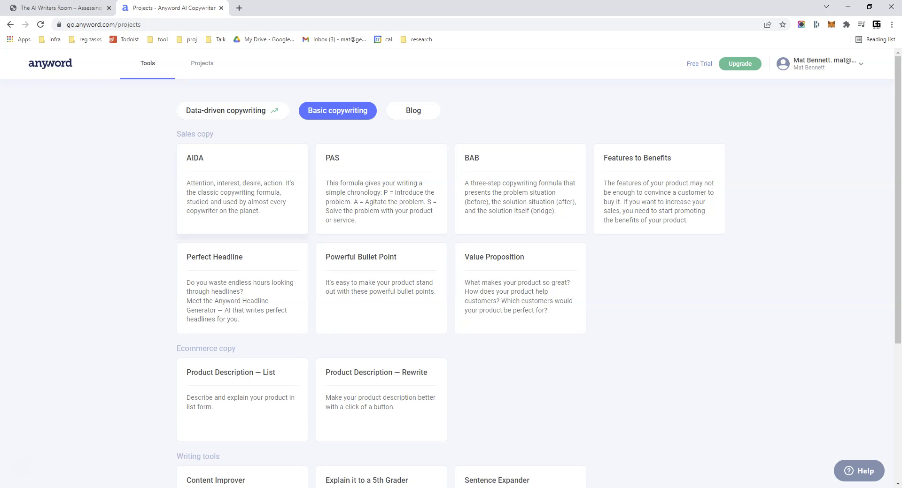
pyautogui.scroll(-5, 451, 282)
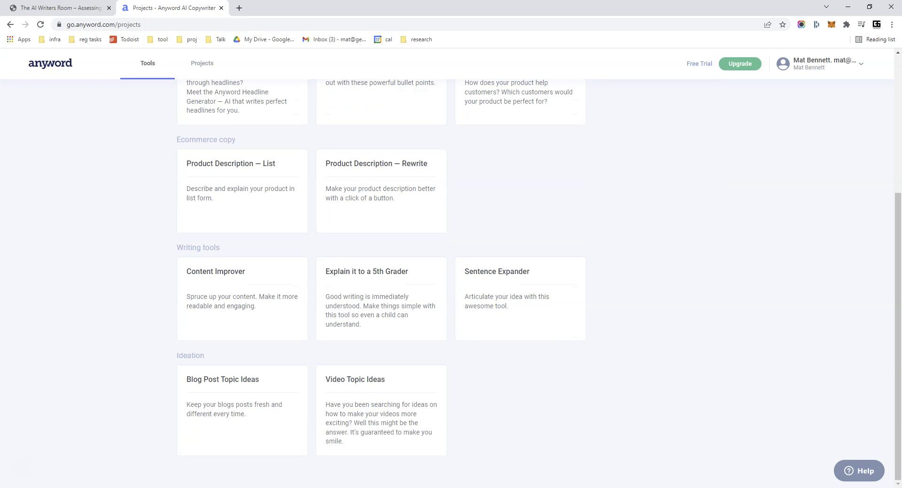
pyautogui.scroll(5, 451, 282)
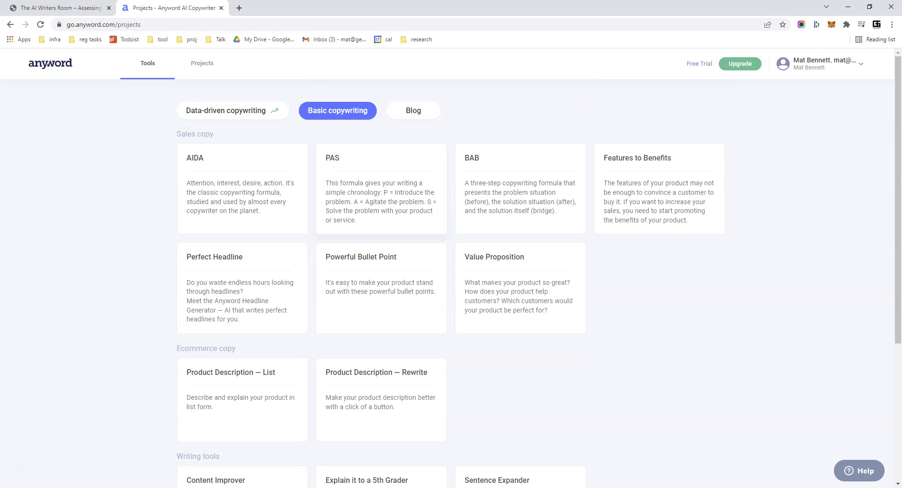
# Create a new project with the Blog Post tool from the Blog collection
pyautogui.click(414, 111)
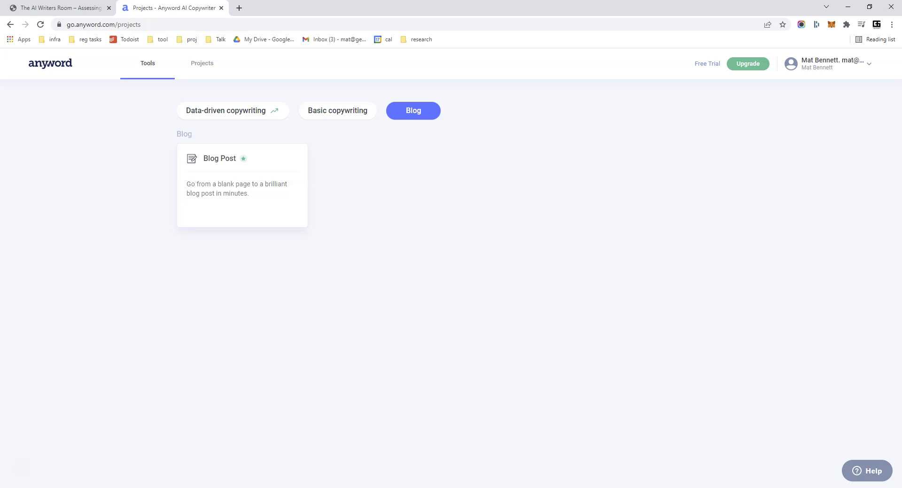
pyautogui.click(227, 171)
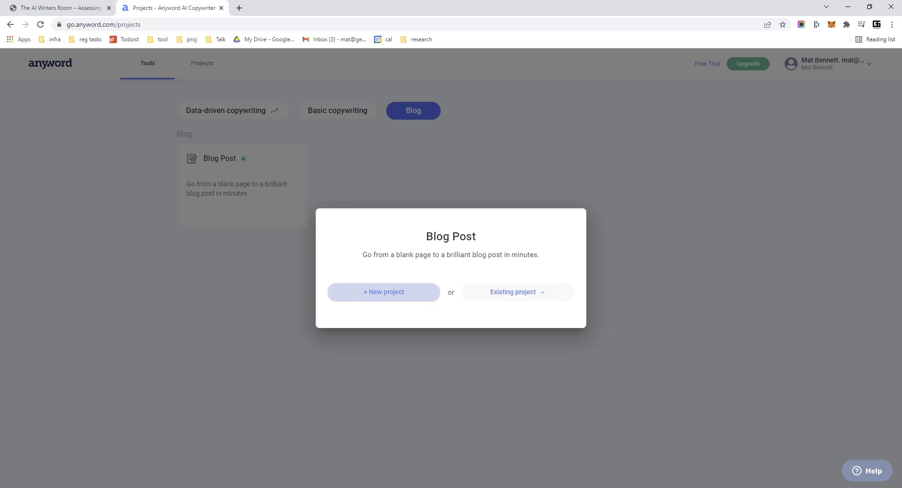
pyautogui.click(383, 293)
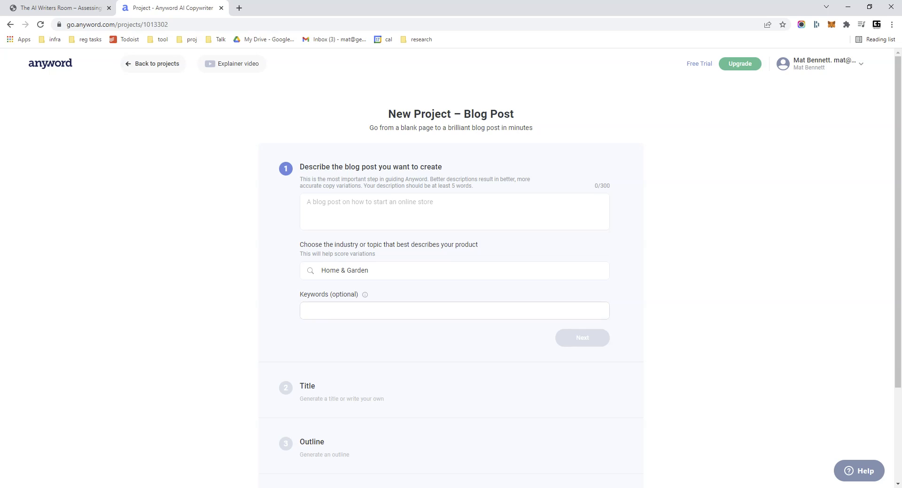
# Describe the blog post as "A blog post about decorating the home and how color can affect mood"
pyautogui.click(307, 203)
pyautogui.write('A blog post')
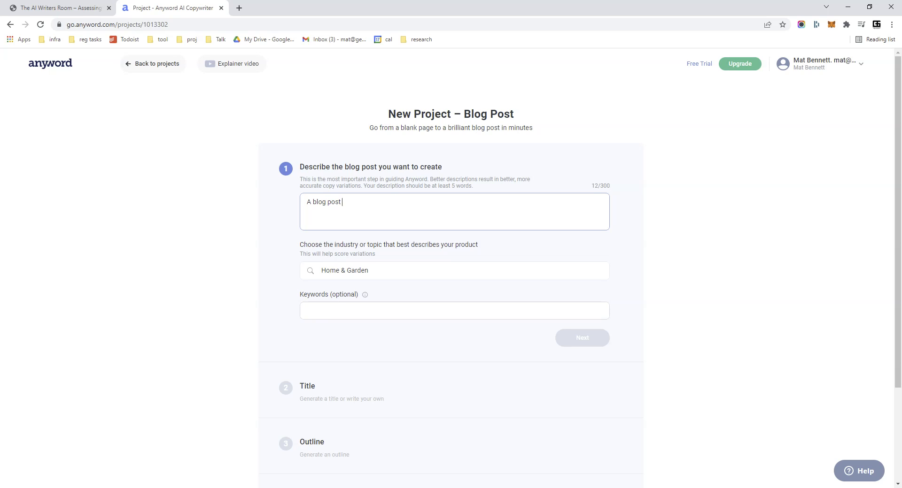
pyautogui.write('about decorating the ')
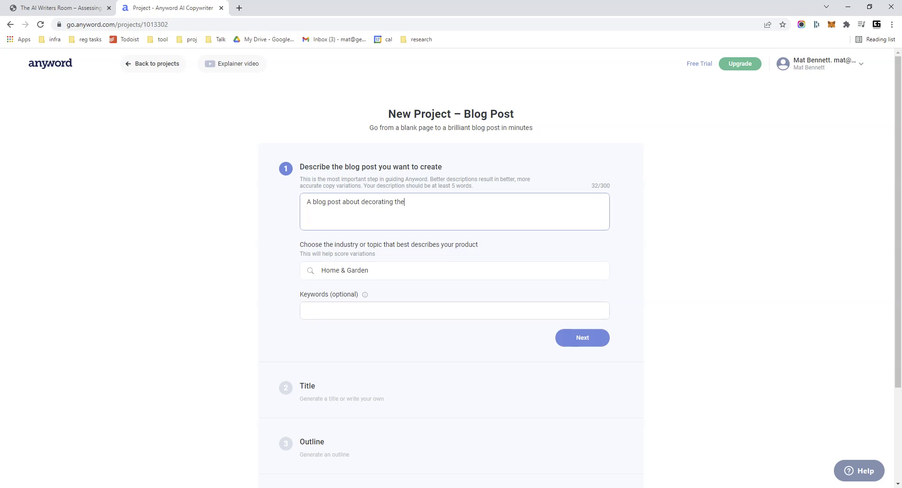
pyautogui.write('home')
pyautogui.write(' and how')
pyautogui.write(' colr')
pyautogui.write('or can a')
pyautogui.write('effect')
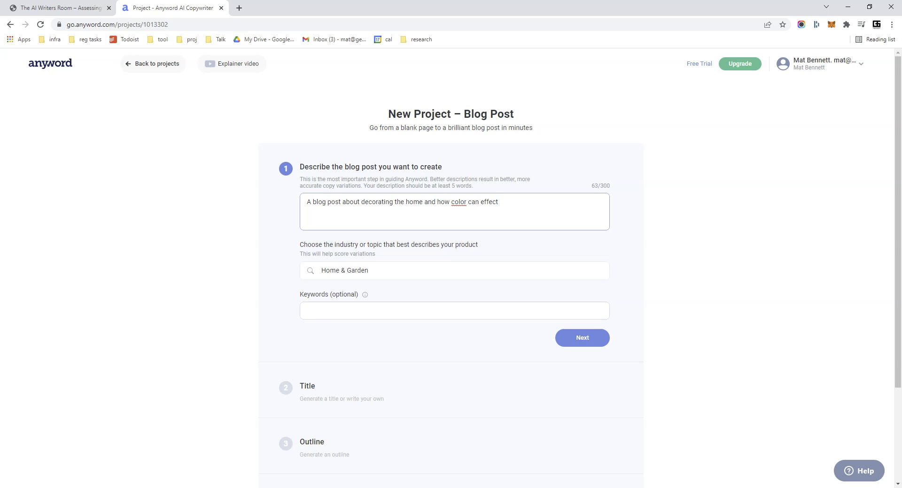
pyautogui.press('BackSpace')
pyautogui.press('BackSpace')
pyautogui.press('BackSpace')
pyautogui.press('BackSpace')
pyautogui.press('BackSpace')
pyautogui.write('affect mood')
# Add the keywords decorating, paint and mood to the blog post description and generate title suggestions
pyautogui.click(303, 311)
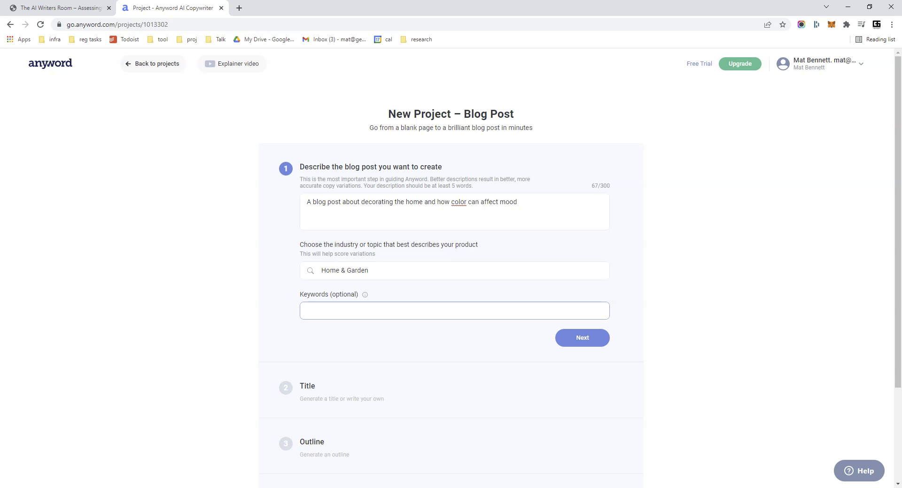
pyautogui.write('decorating')
pyautogui.press('Return')
pyautogui.write('paint')
pyautogui.press('Return')
pyautogui.write('mood')
pyautogui.press('Return')
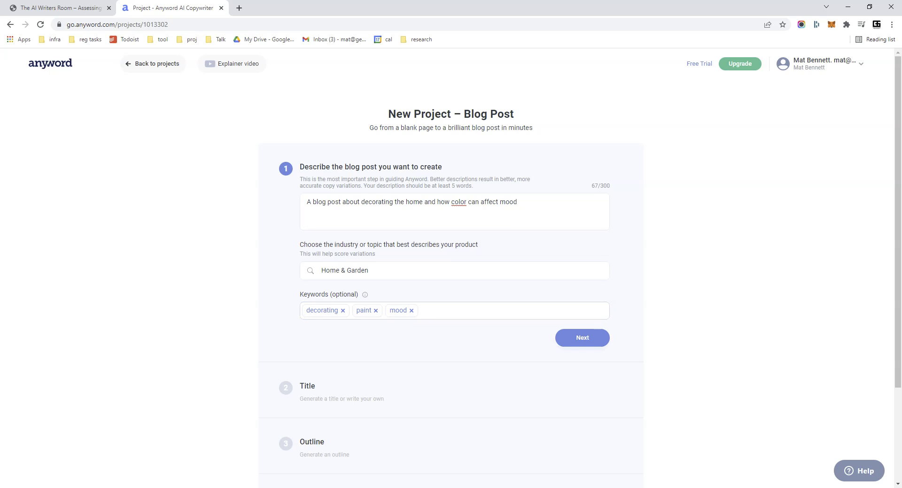
pyautogui.click(582, 338)
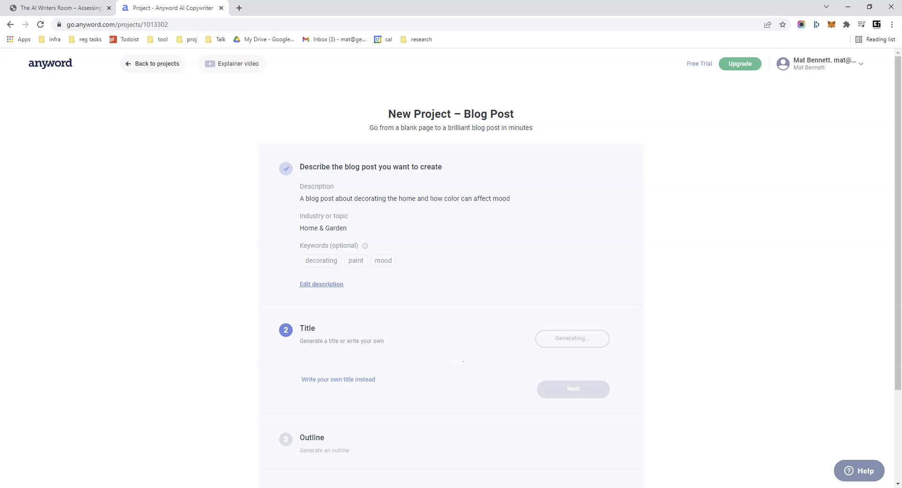
# Examine the suggested blog titles and the engagement score details of the highest-ranked ones
pyautogui.scroll(-2, 451, 284)
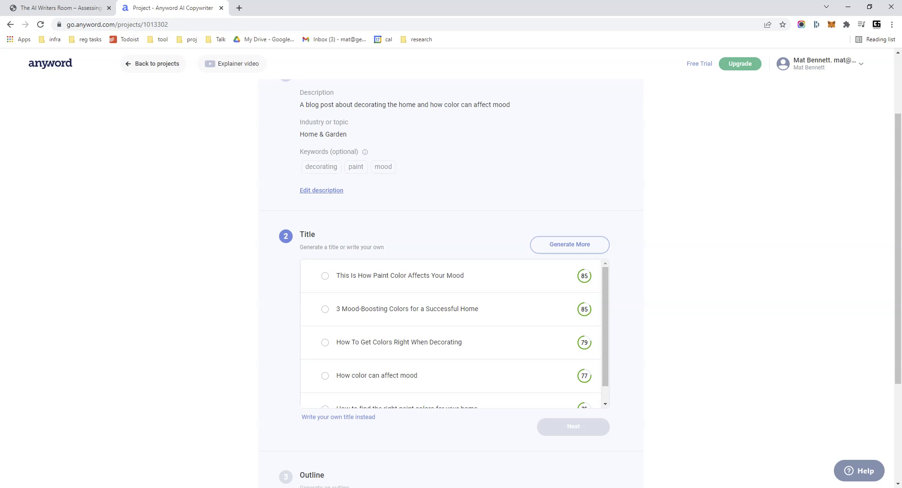
pyautogui.scroll(-1, 455, 334)
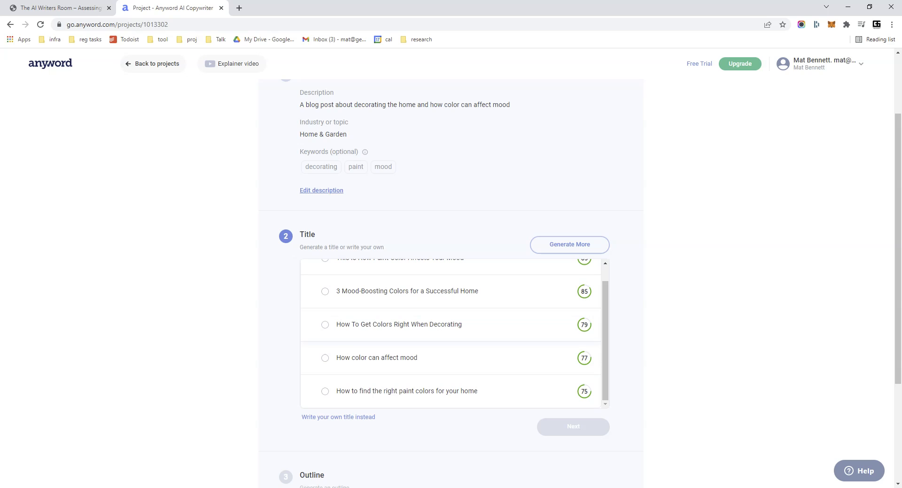
pyautogui.scroll(1, 455, 334)
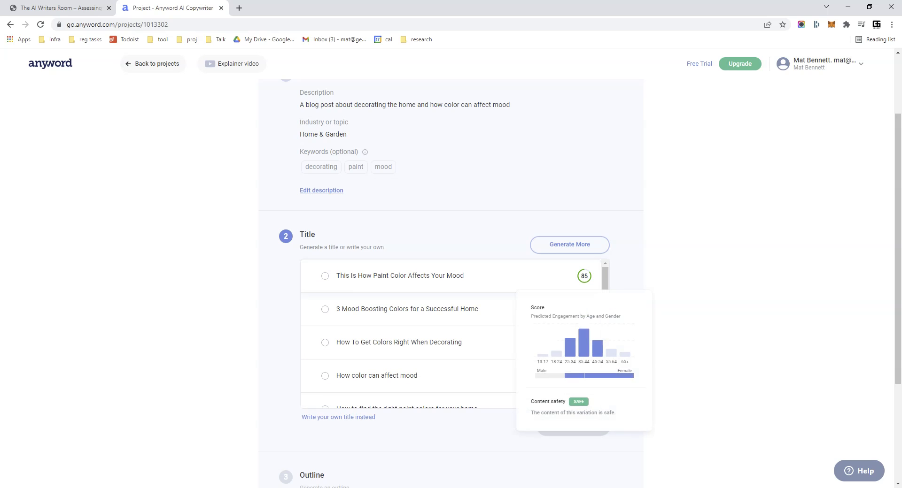
pyautogui.moveTo(585, 276)
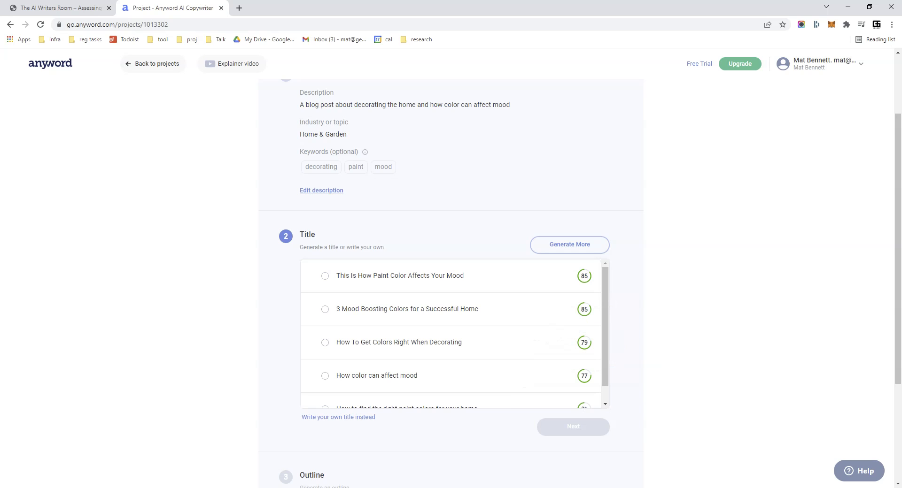
pyautogui.moveTo(584, 309)
pyautogui.scroll(-1, 451, 281)
pyautogui.scroll(-1, 451, 282)
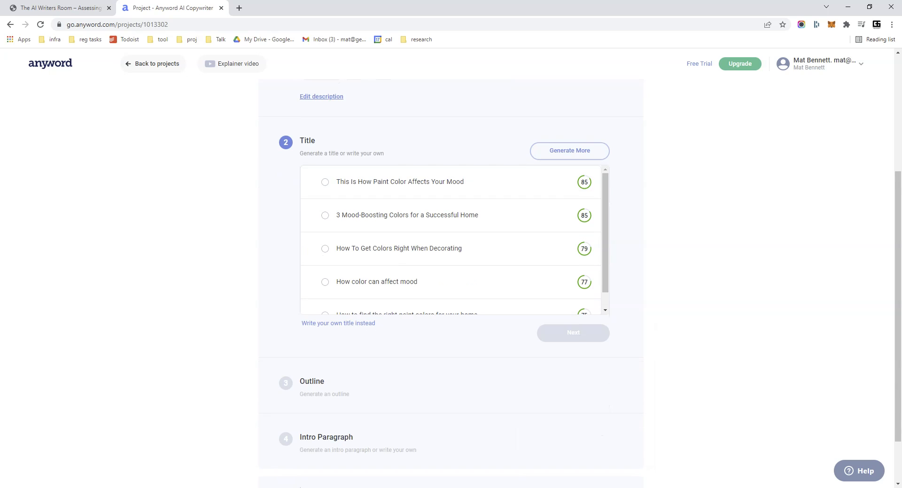
# Generate more titles, choose "Home Decor Ideas to Get You Out of a Blue Mood" and continue to the outline
pyautogui.click(570, 151)
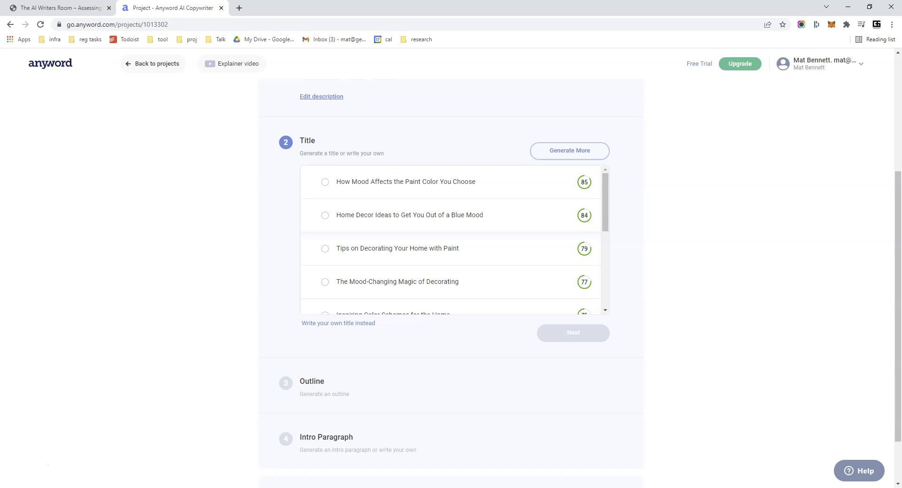
pyautogui.moveTo(585, 215)
pyautogui.click(325, 216)
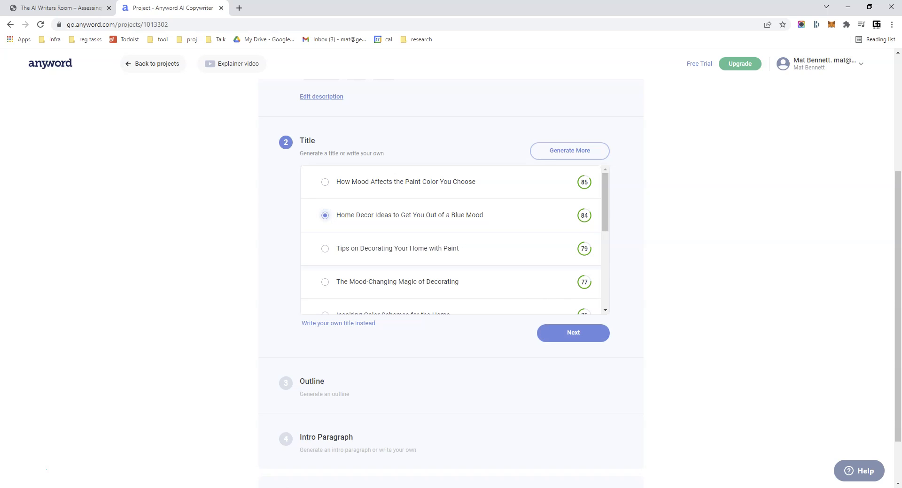
pyautogui.click(573, 332)
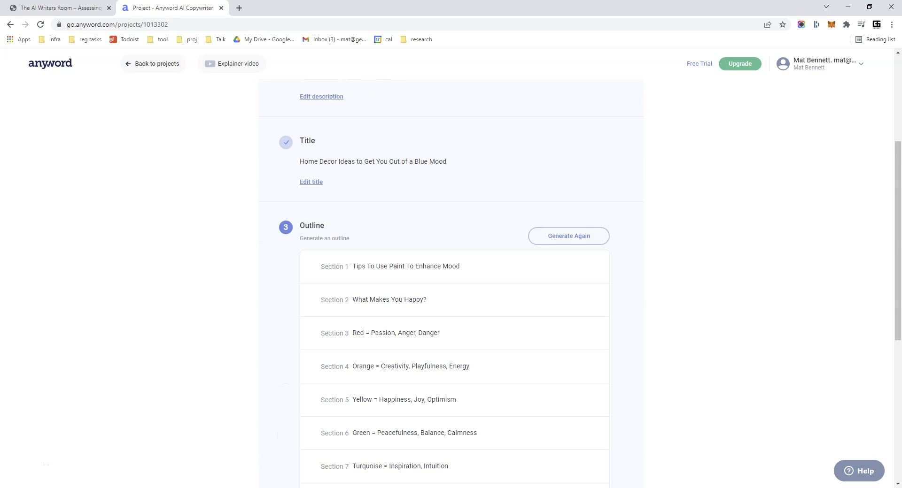
# Review all sections of the generated blog outline and check the limit on adding another section
pyautogui.scroll(-4, 455, 235)
pyautogui.scroll(1, 454, 234)
pyautogui.scroll(4, 455, 235)
pyautogui.scroll(-3, 455, 235)
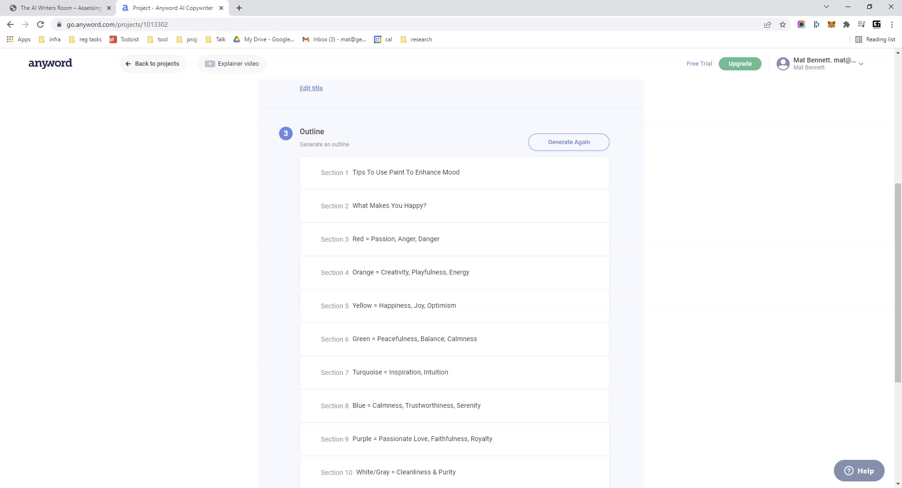
pyautogui.scroll(-1, 455, 272)
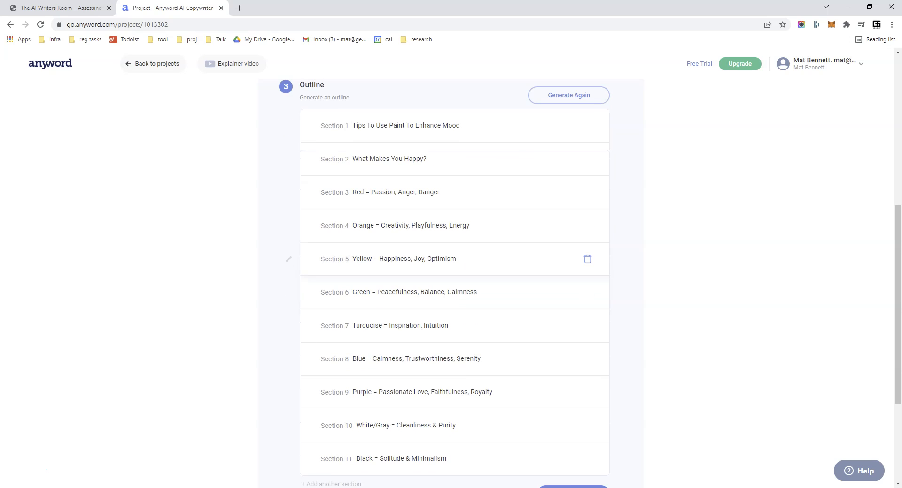
pyautogui.scroll(-1, 455, 282)
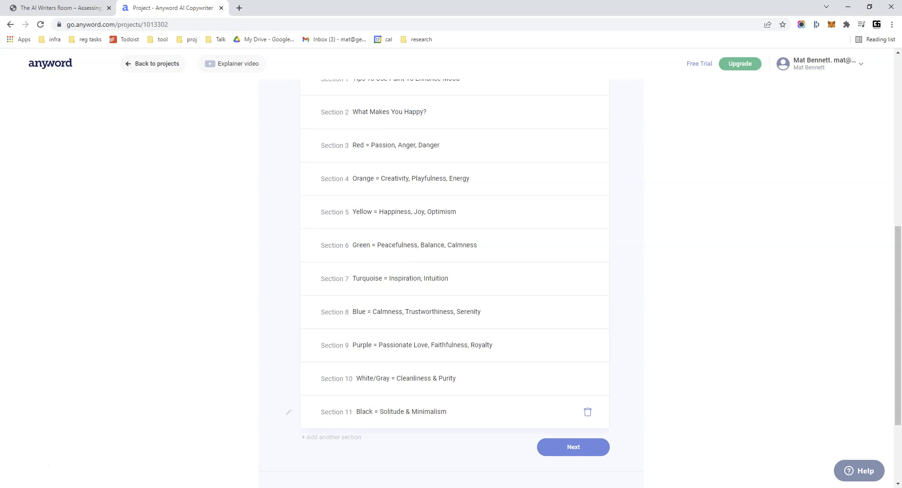
pyautogui.moveTo(331, 438)
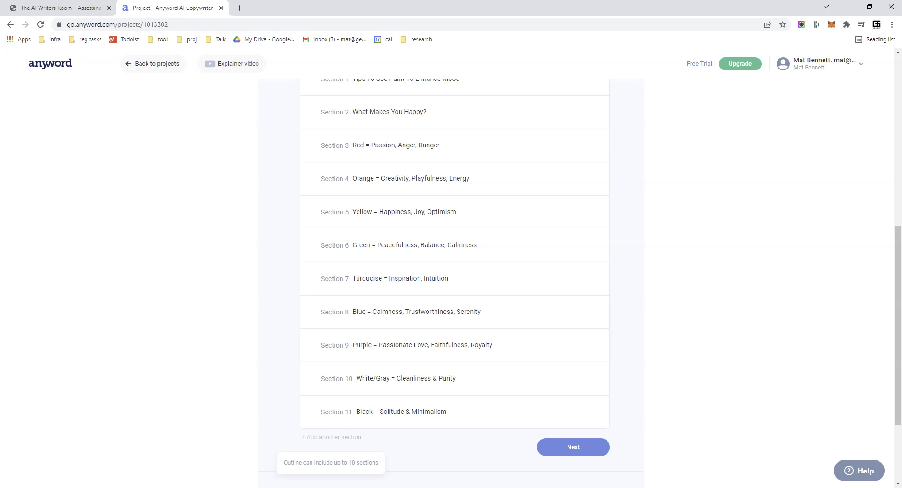
pyautogui.scroll(3, 455, 192)
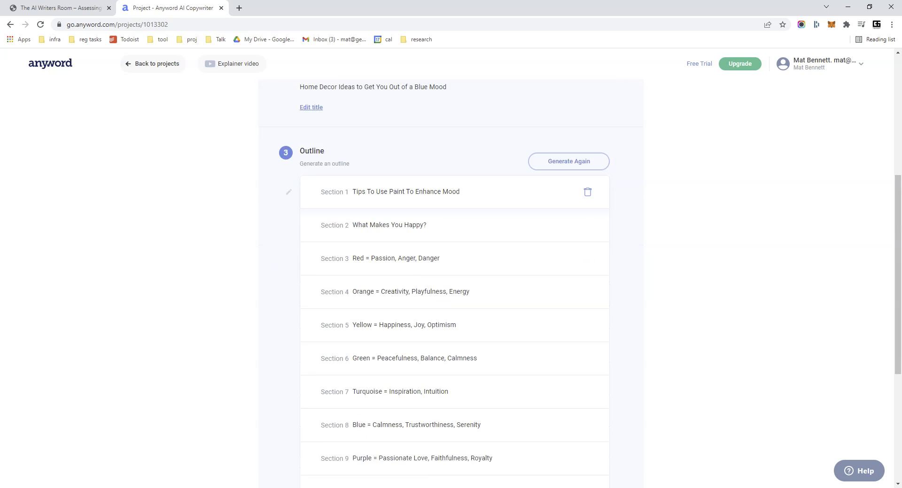
pyautogui.scroll(-4, 454, 192)
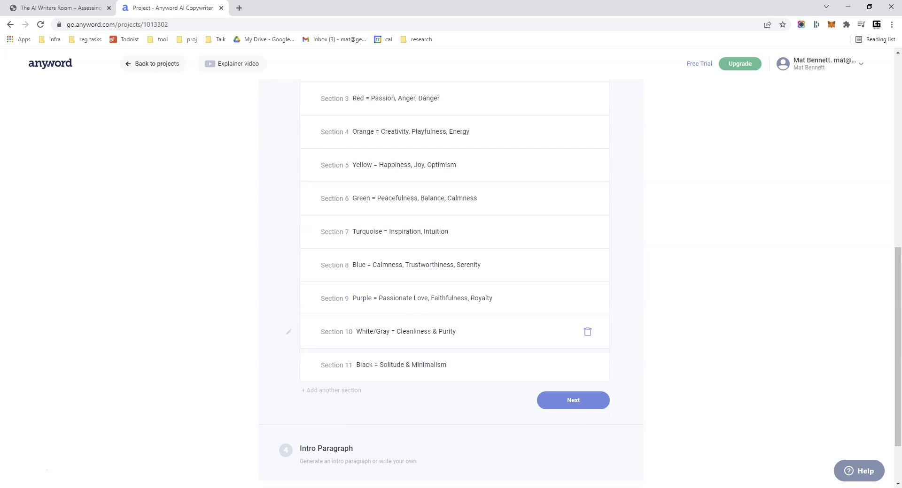
# Accept the generated outline as it is and continue to the intro paragraph suggestions
pyautogui.click(571, 401)
pyautogui.scroll(2, 455, 132)
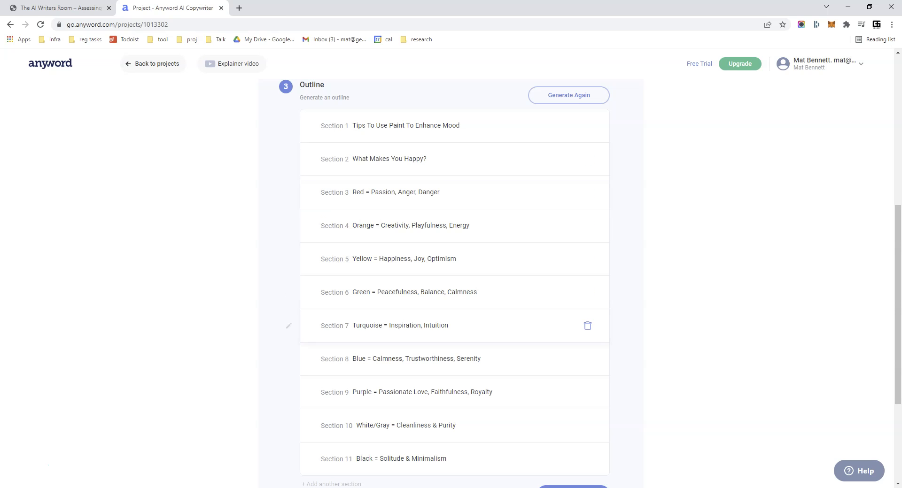
pyautogui.scroll(-2, 455, 305)
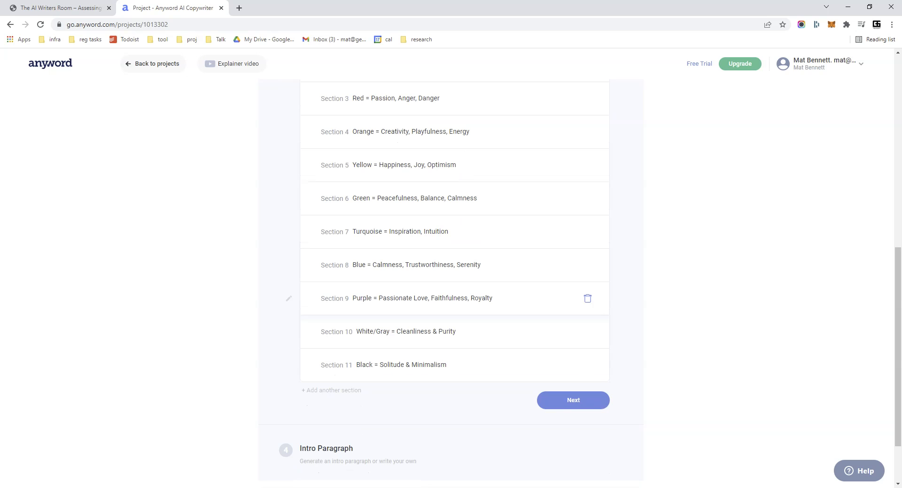
pyautogui.scroll(2, 454, 305)
pyautogui.scroll(-3, 455, 305)
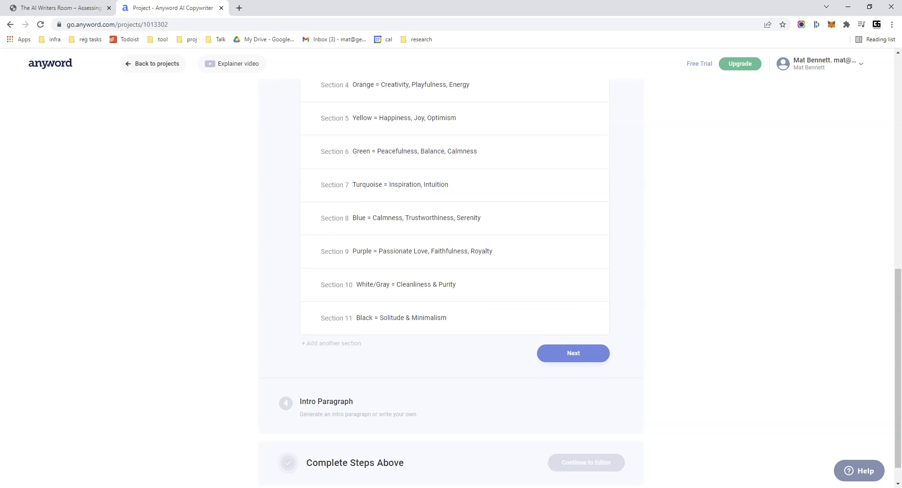
pyautogui.click(573, 353)
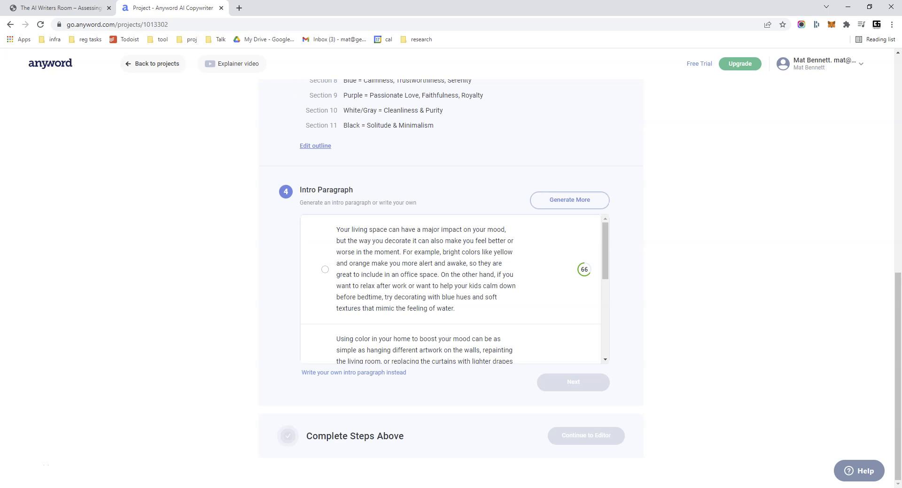
pyautogui.scroll(6, 451, 283)
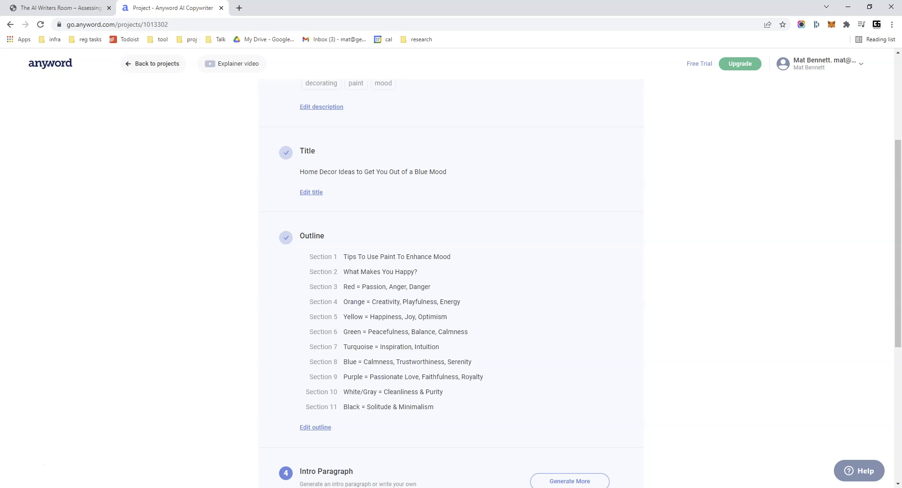
# Read through the suggested intro paragraphs and compare their engagement scores against the outline above
pyautogui.scroll(-2, 451, 283)
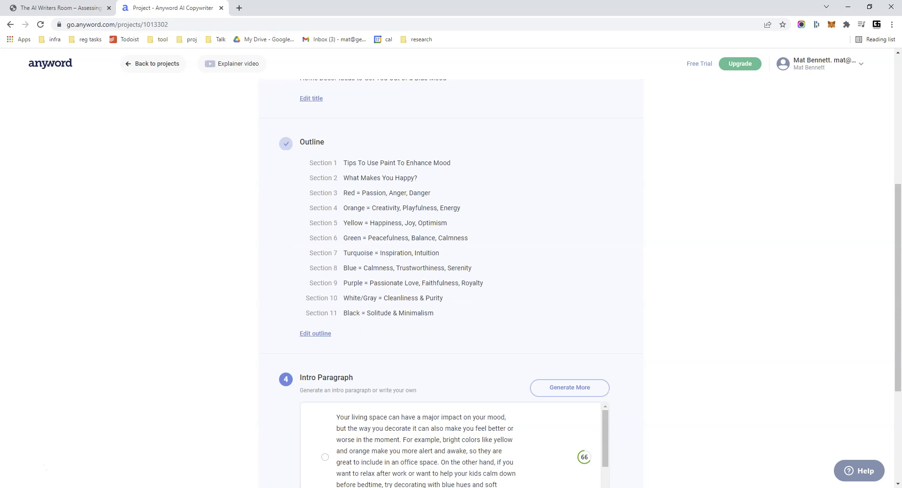
pyautogui.scroll(-3, 451, 284)
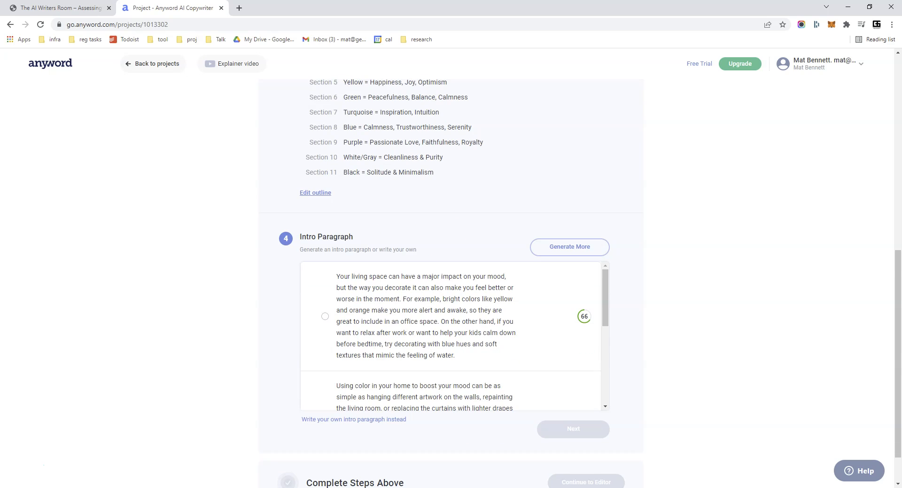
pyautogui.scroll(-1, 451, 283)
pyautogui.moveTo(583, 268)
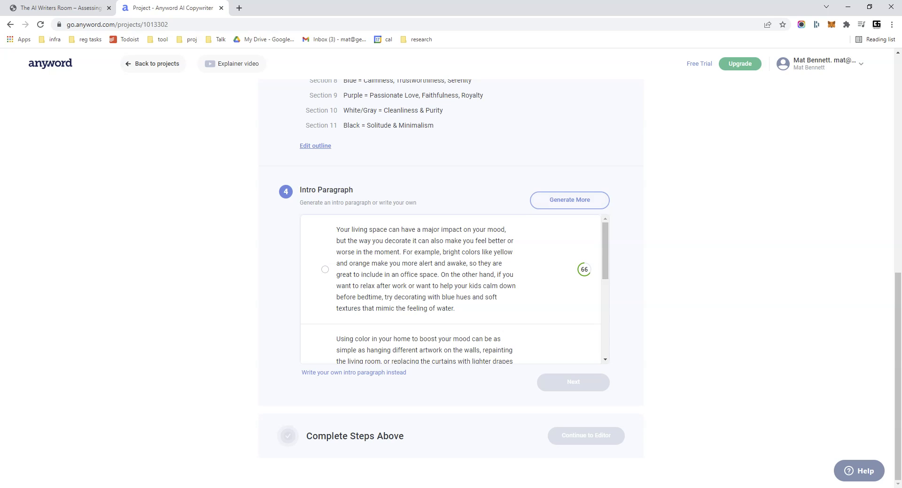
pyautogui.scroll(-2, 451, 289)
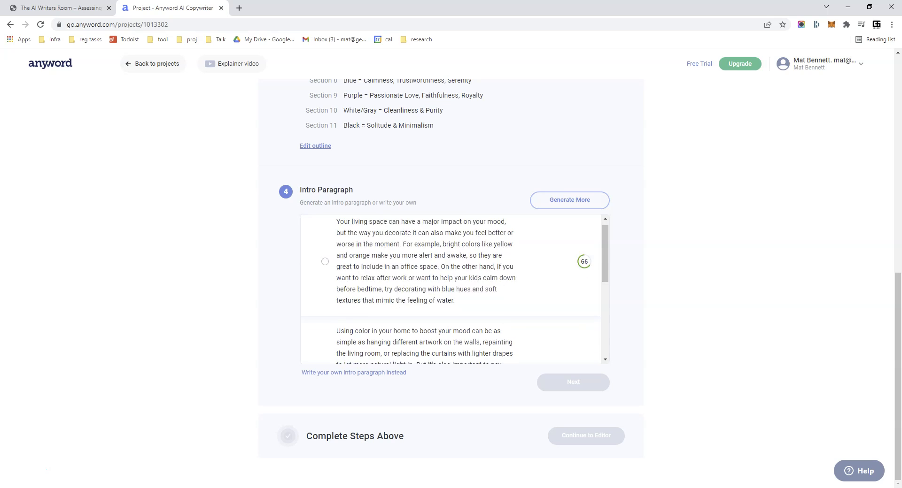
pyautogui.scroll(2, 451, 289)
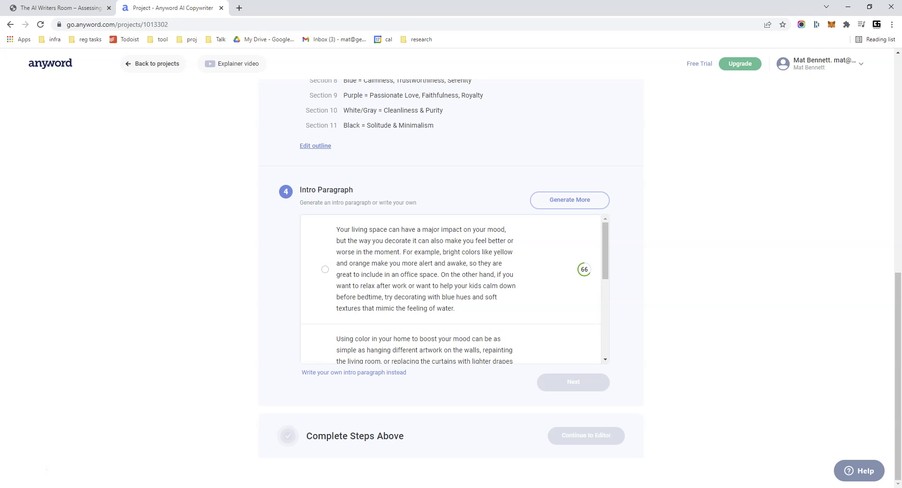
pyautogui.scroll(-2, 450, 289)
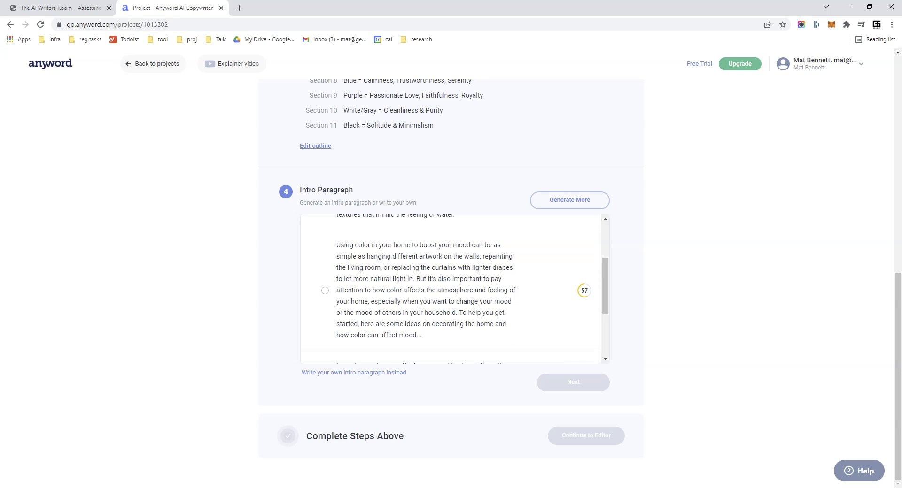
pyautogui.scroll(2, 451, 289)
pyautogui.scroll(-4, 451, 289)
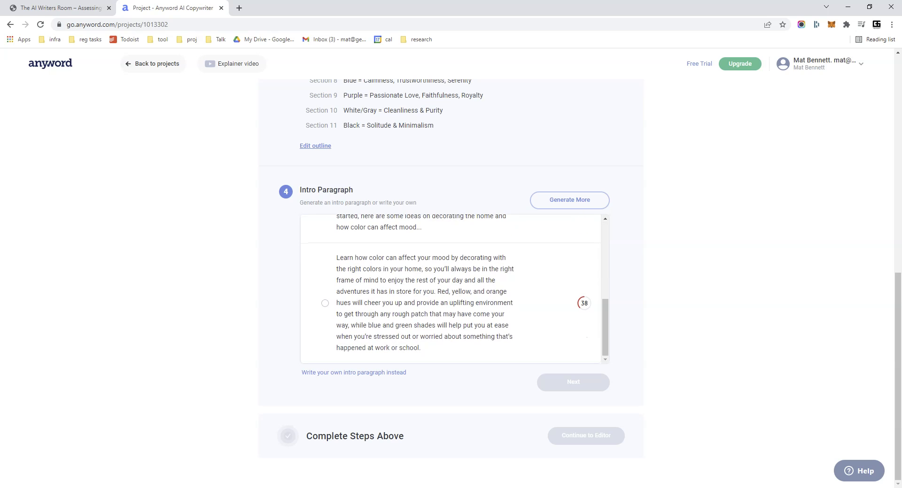
pyautogui.scroll(2, 451, 289)
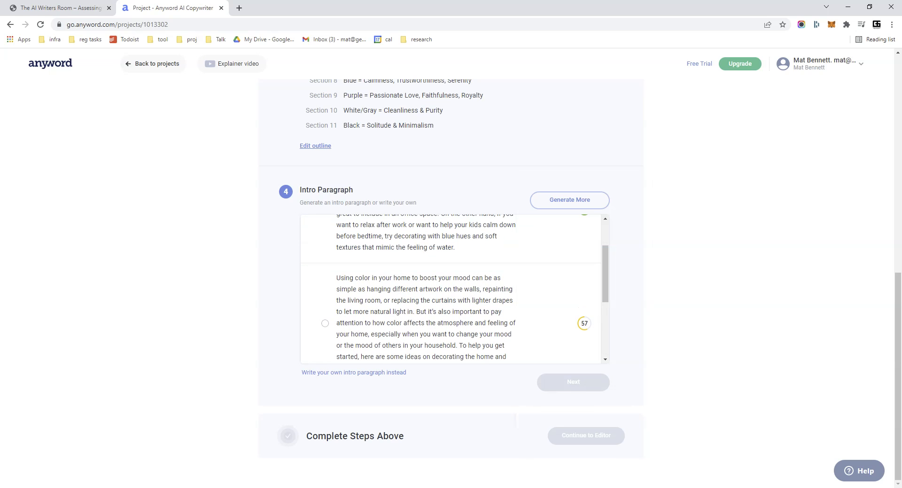
pyautogui.scroll(2, 451, 288)
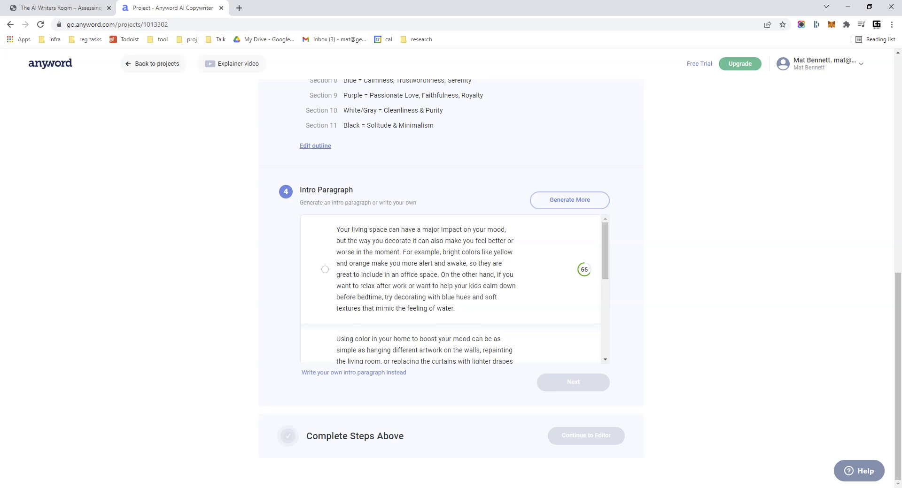
pyautogui.scroll(4, 451, 281)
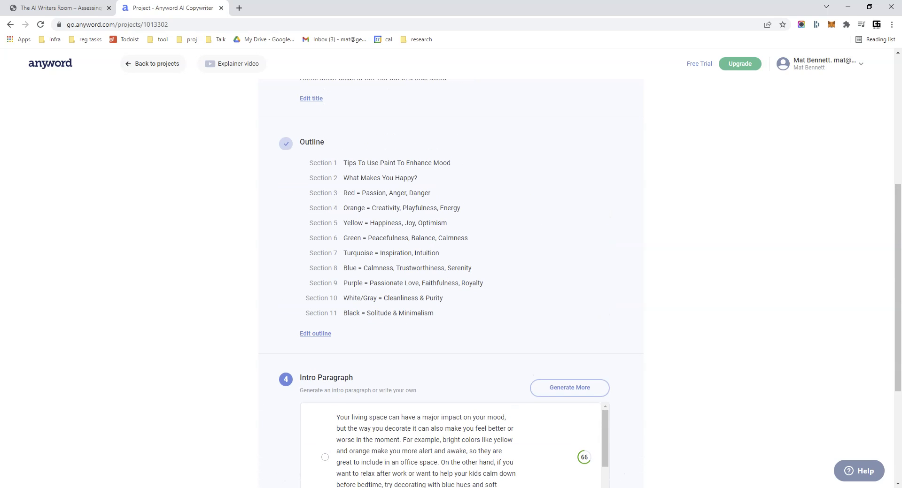
pyautogui.scroll(-7, 451, 291)
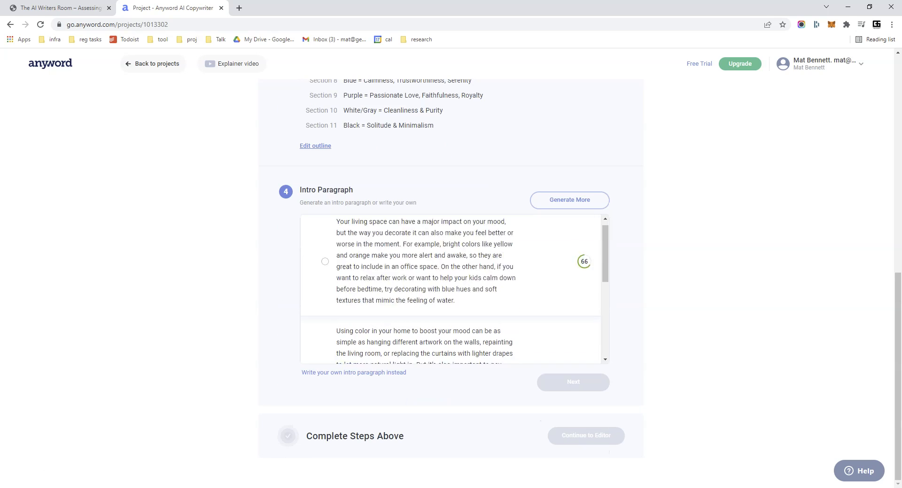
pyautogui.scroll(1, 454, 289)
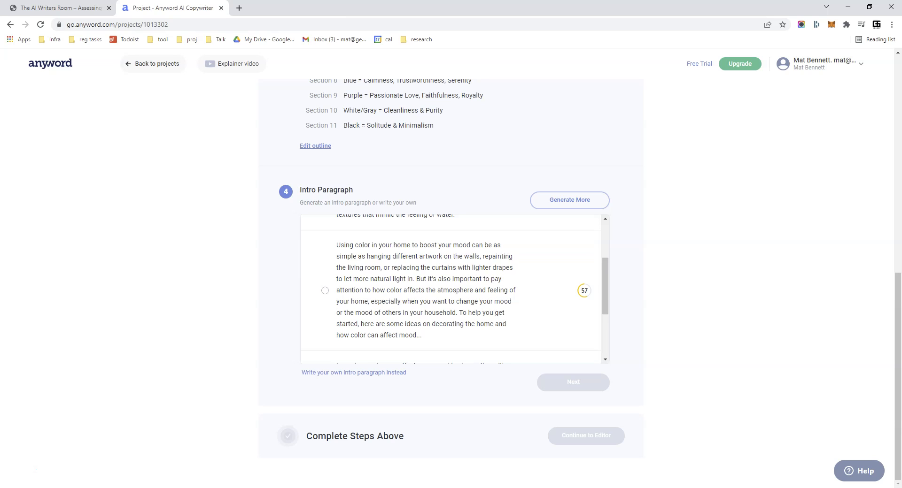
# Choose the intro paragraph beginning "Using color in your home to boost your mood", review the completed setup and continue to the editor
pyautogui.click(325, 291)
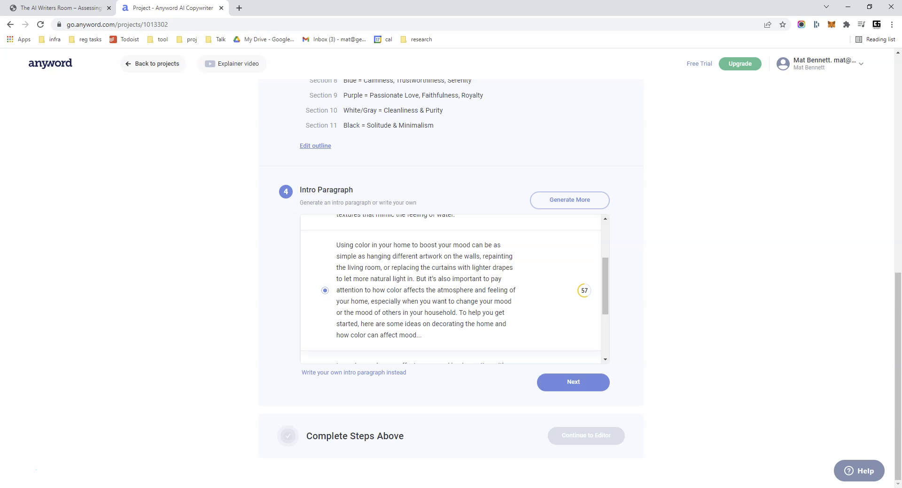
pyautogui.click(573, 382)
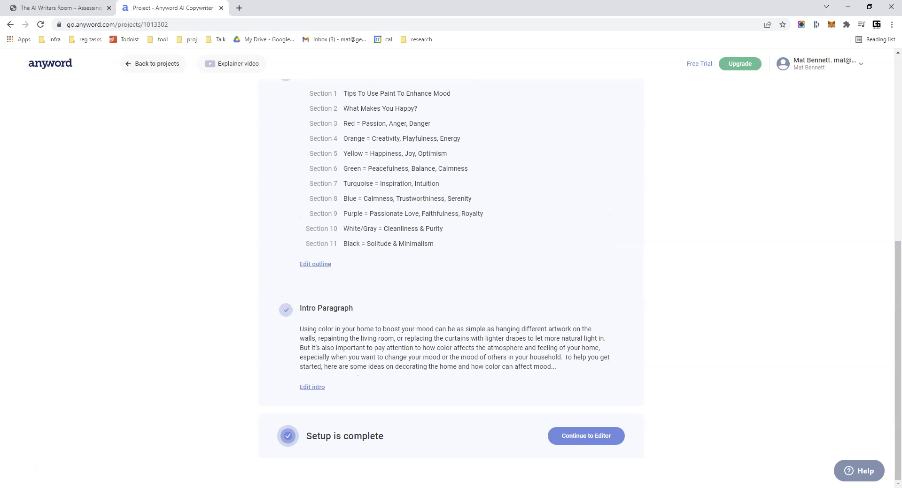
pyautogui.scroll(6, 450, 268)
pyautogui.scroll(-6, 450, 268)
pyautogui.scroll(6, 451, 268)
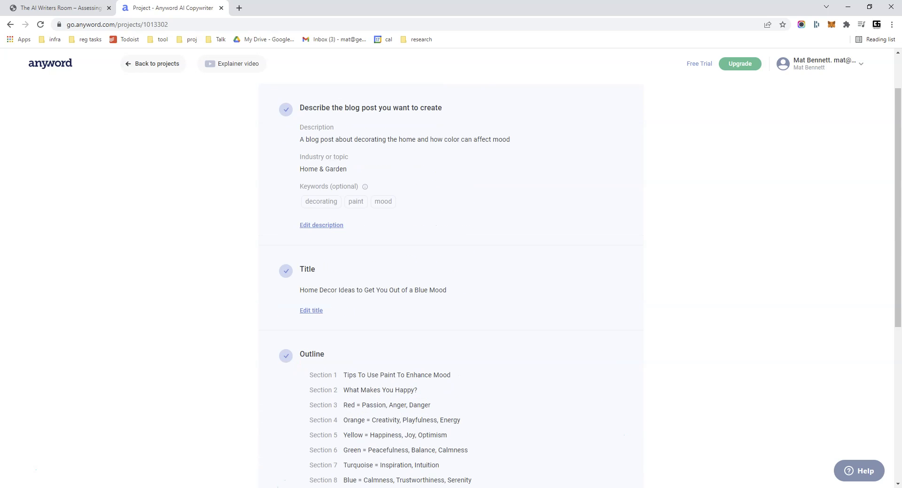
pyautogui.scroll(-6, 451, 268)
pyautogui.click(586, 436)
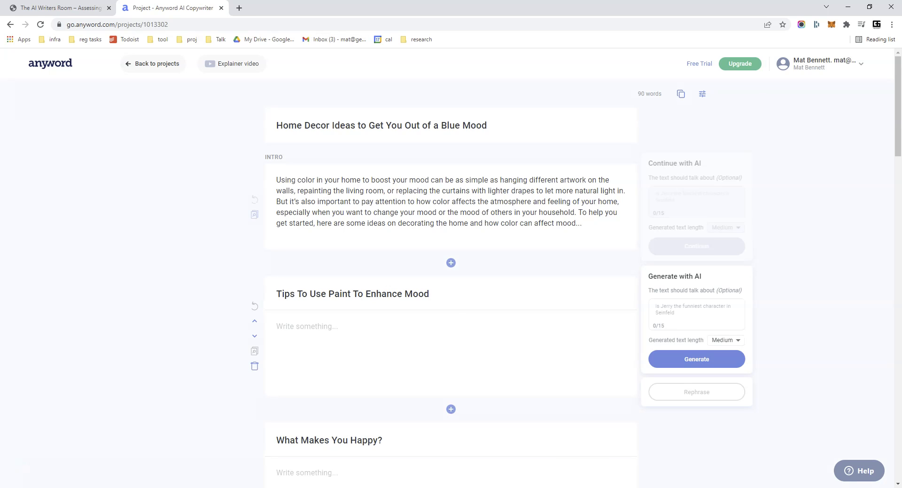
# Look over the blog post's title, intro and empty outline sections in the editor
pyautogui.scroll(-3, 451, 283)
pyautogui.scroll(3, 451, 283)
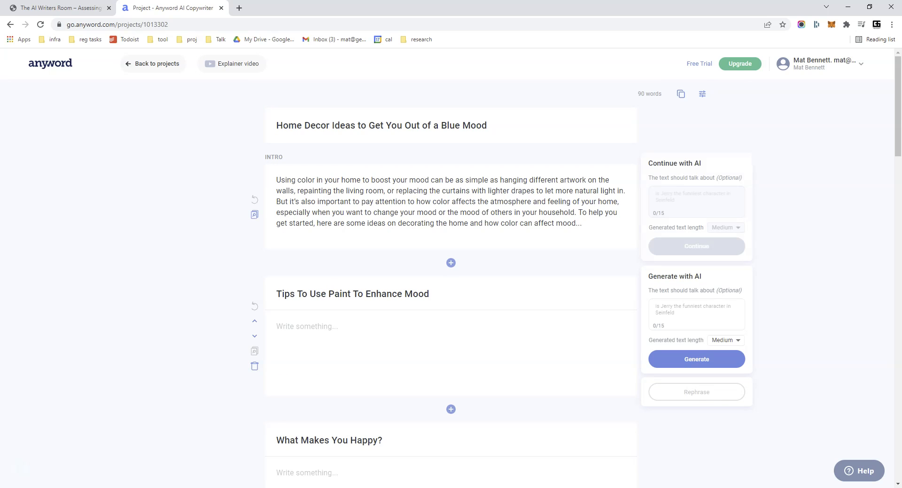
pyautogui.scroll(-13, 451, 282)
pyautogui.scroll(-16, 451, 282)
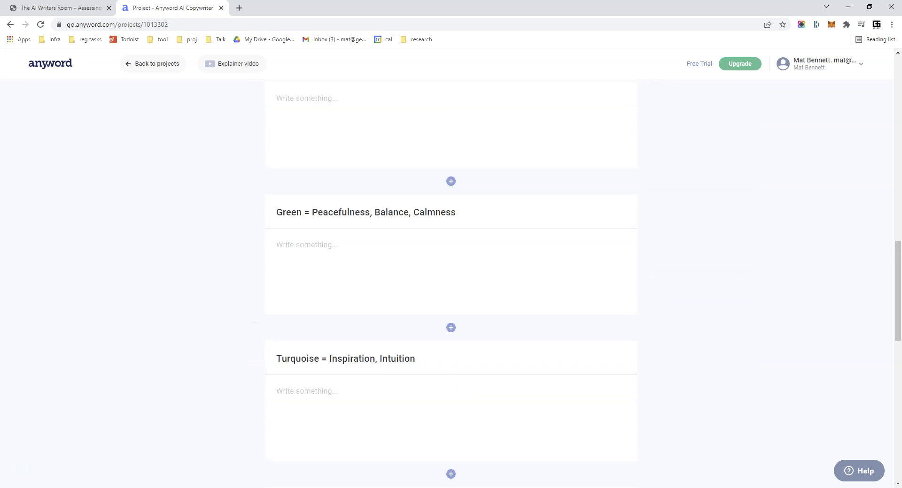
pyautogui.scroll(10, 451, 282)
pyautogui.scroll(12, 450, 282)
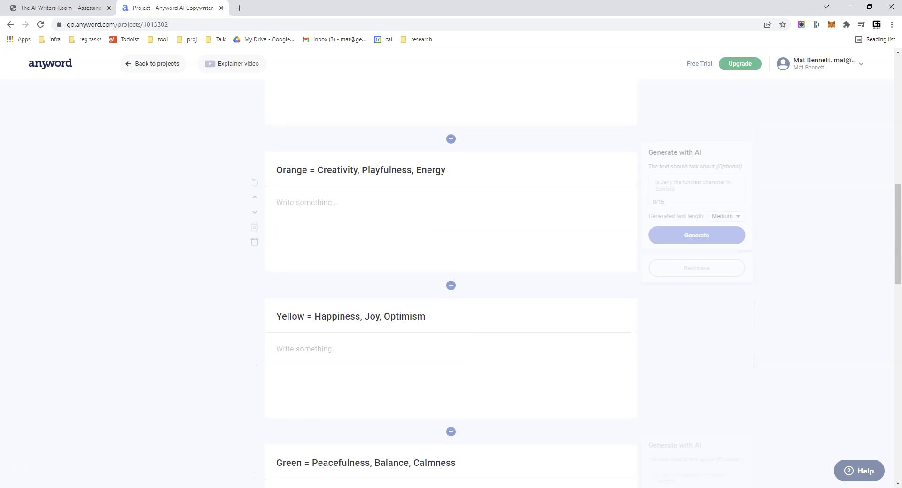
pyautogui.scroll(6, 451, 282)
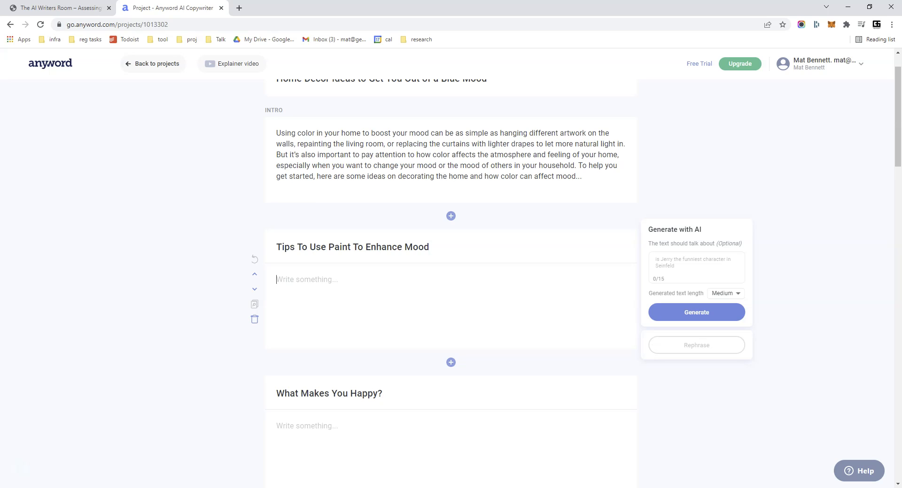
# Generate medium-length AI text for the "Tips To Use Paint To Enhance Mood" section and undo it
pyautogui.click(726, 293)
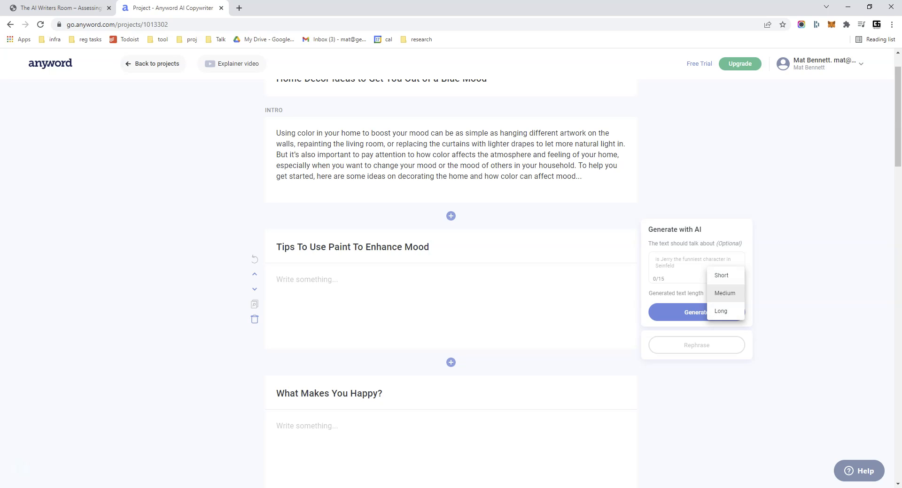
pyautogui.click(726, 294)
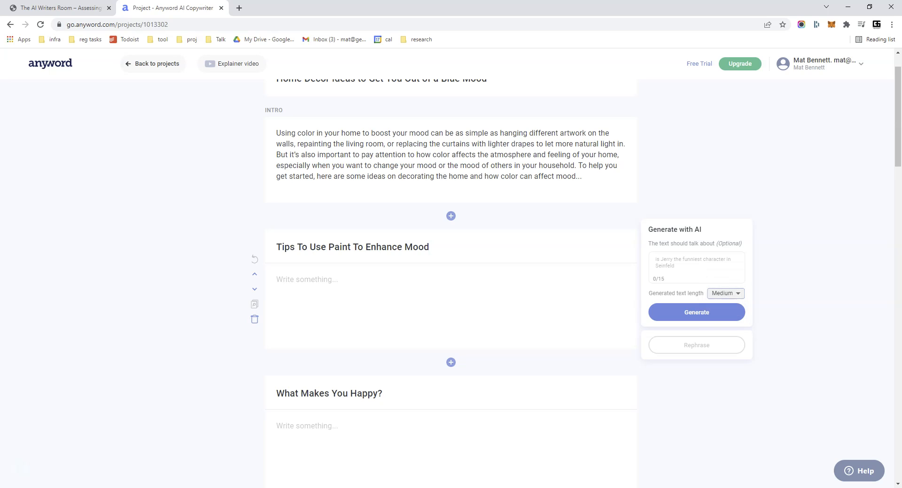
pyautogui.click(697, 312)
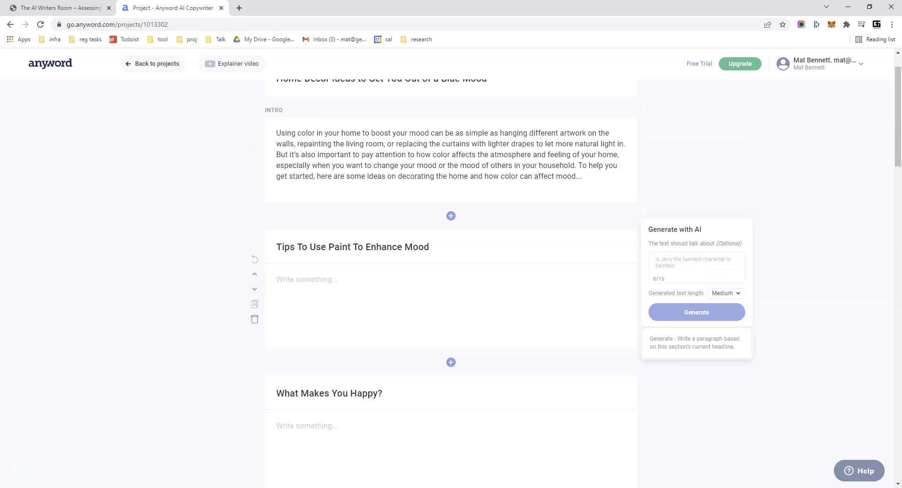
pyautogui.click(697, 312)
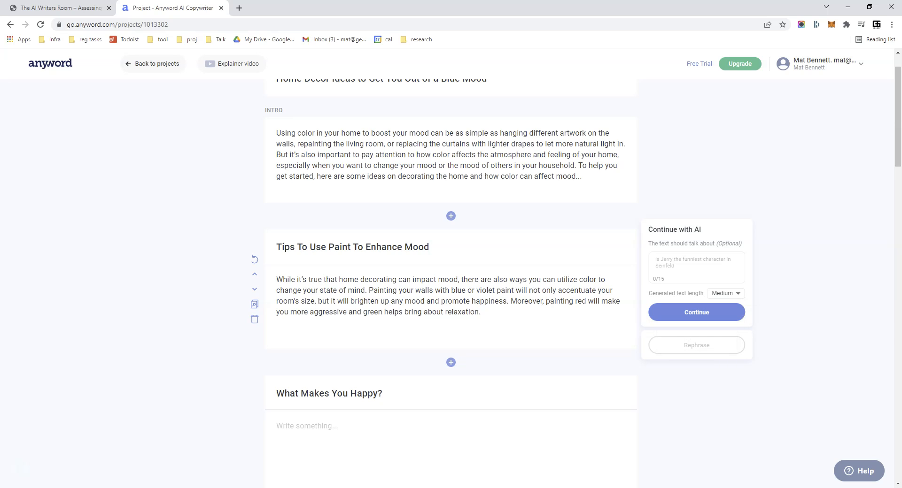
pyautogui.click(254, 259)
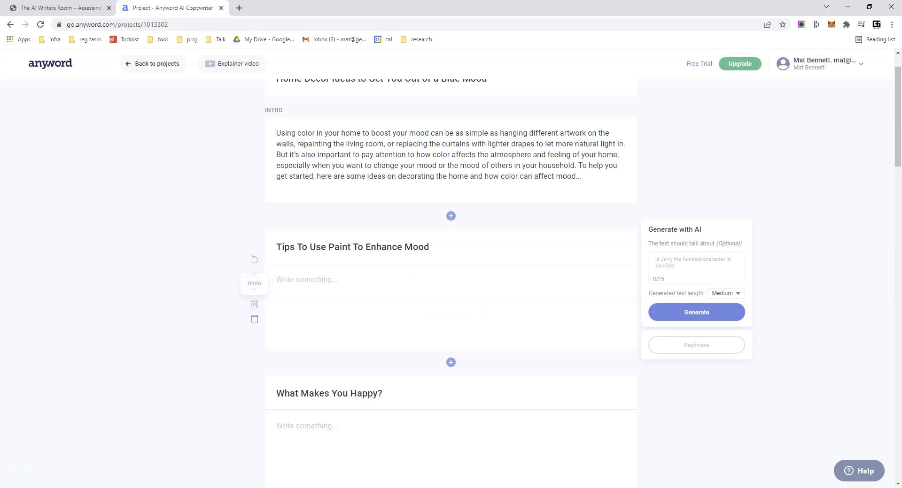
# Generate new text for the "Tips To Use Paint To Enhance Mood" section and reword "an easy way to give any room" as "a simple way"
pyautogui.click(696, 312)
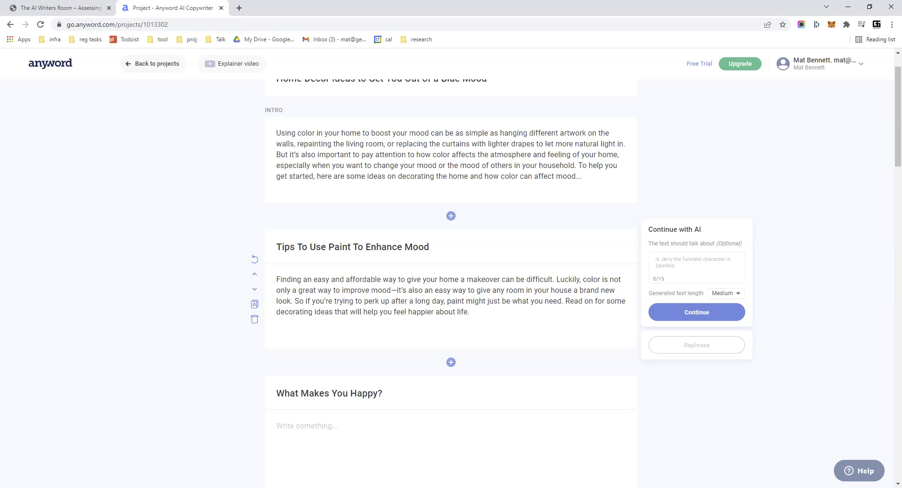
pyautogui.click(427, 290)
pyautogui.press('Delete')
pyautogui.doubleClick(439, 290)
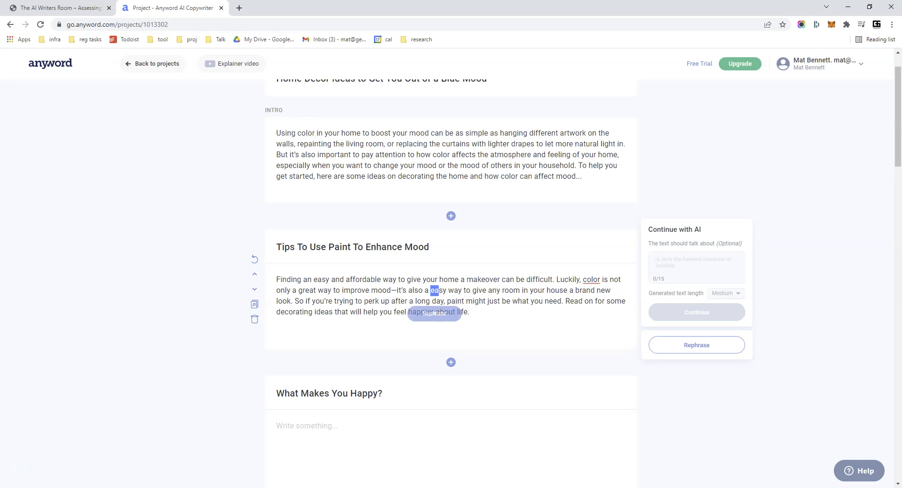
pyautogui.write('simple')
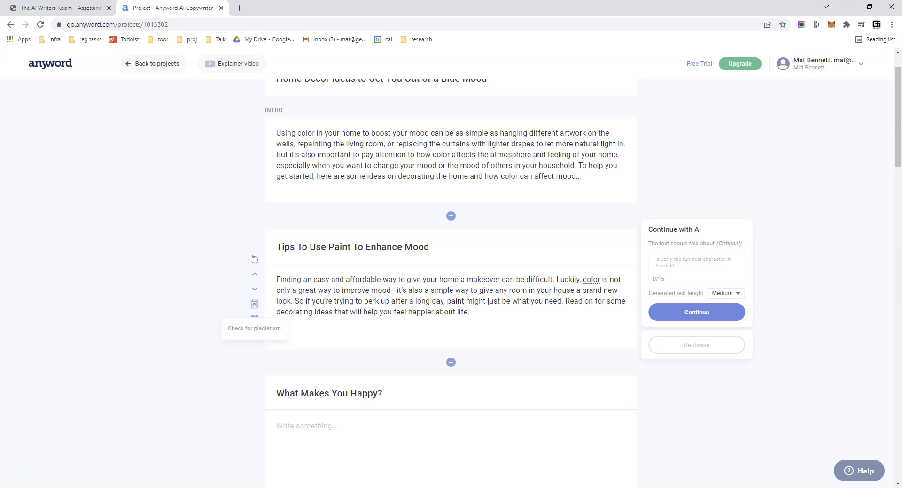
# Check the "Tips To Use Paint To Enhance Mood" section for plagiarism and close the report
pyautogui.click(254, 304)
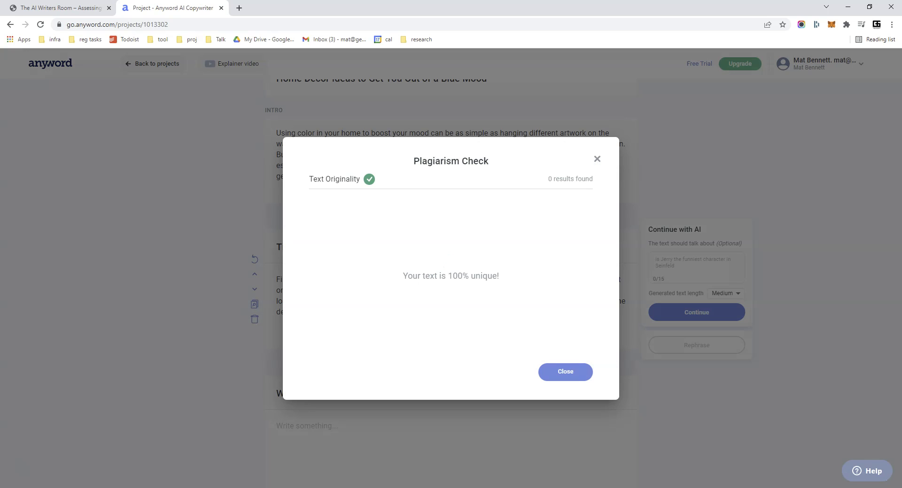
pyautogui.click(597, 159)
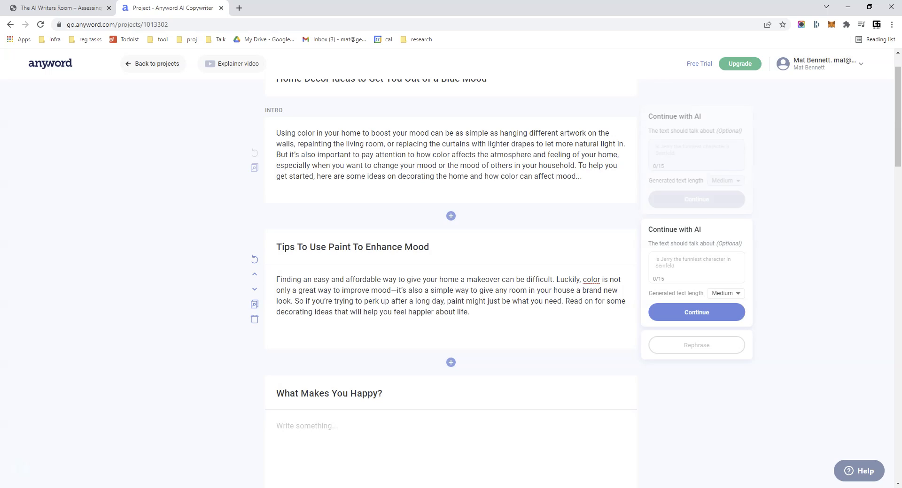
# Generate medium-length AI text for the "What Makes You Happy?" section
pyautogui.scroll(-2, 597, 159)
pyautogui.scroll(-1, 451, 282)
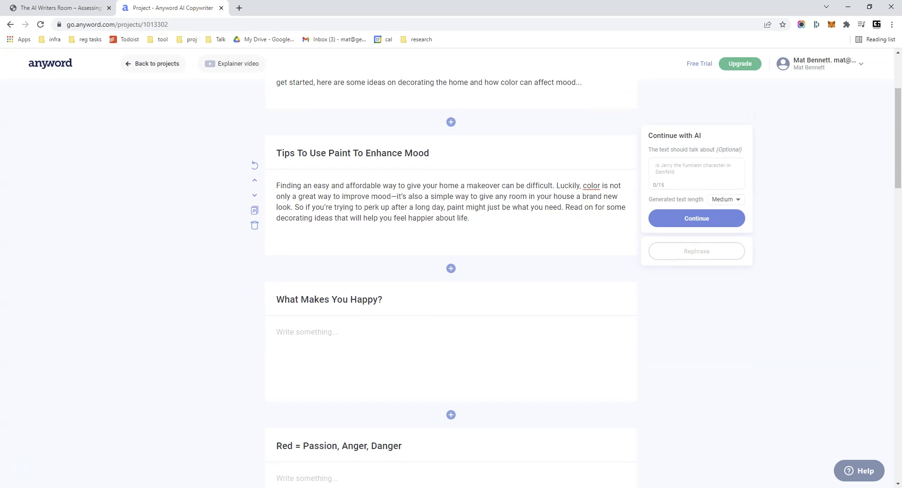
pyautogui.scroll(-1, 451, 282)
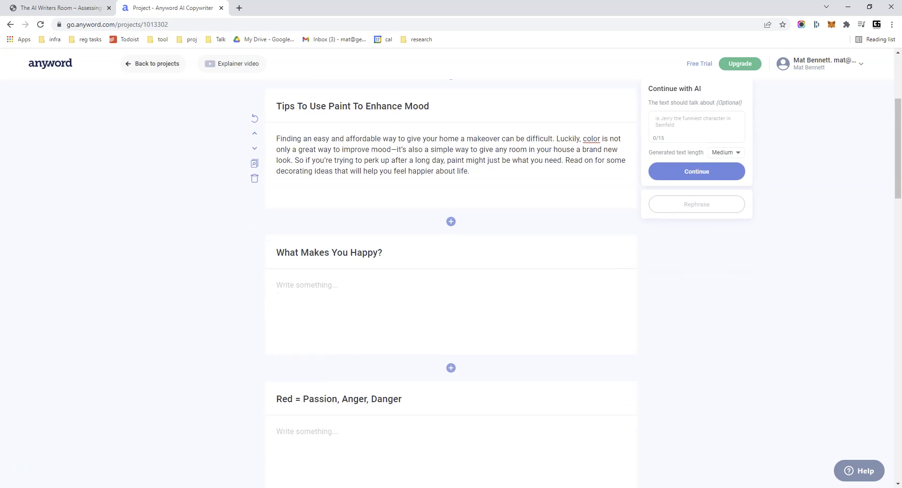
pyautogui.click(307, 285)
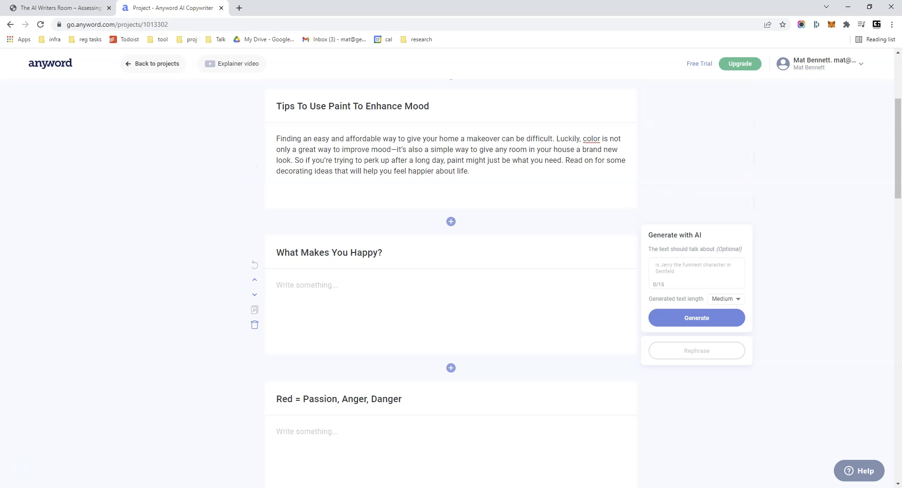
pyautogui.click(687, 318)
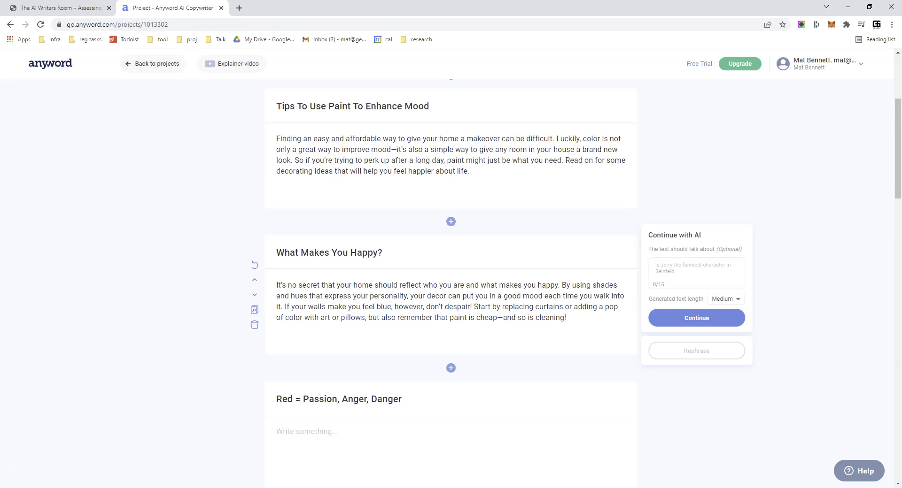
pyautogui.scroll(-4, 451, 282)
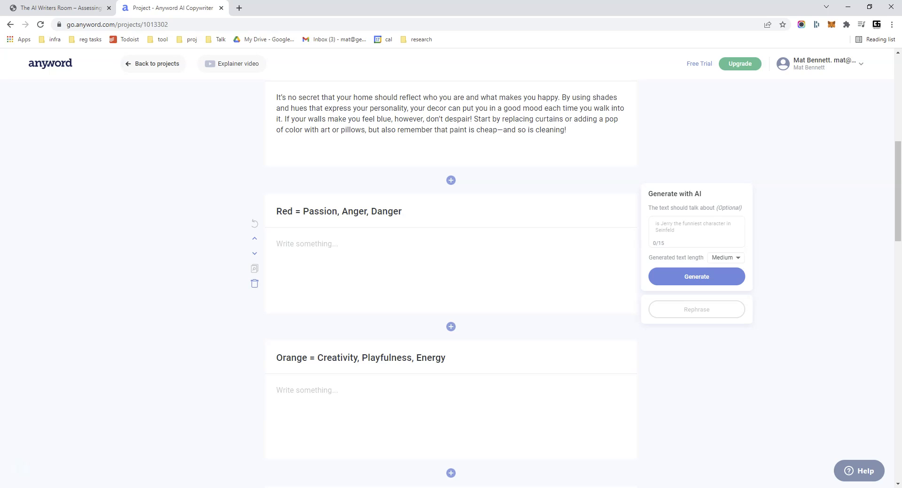
# Generate medium-length AI text for the "Red = Passion, Anger, Danger" section
pyautogui.moveTo(276, 212); pyautogui.dragTo(402, 212)
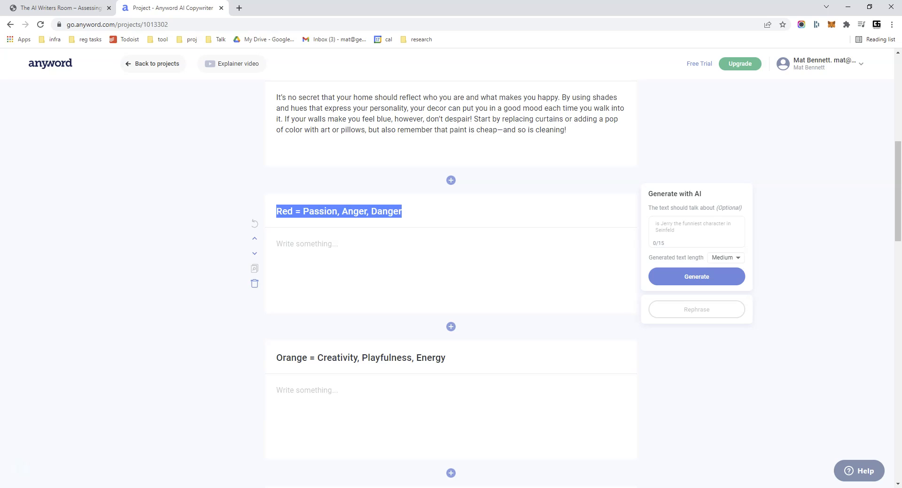
pyautogui.click(306, 244)
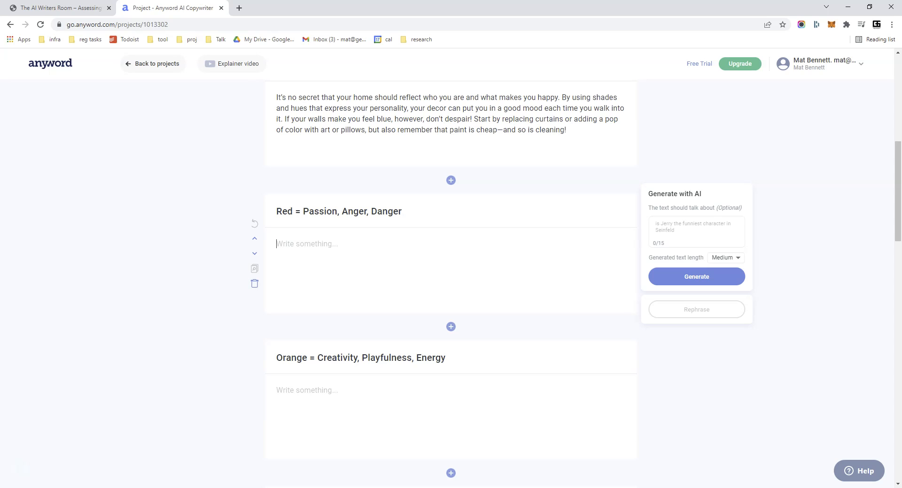
pyautogui.click(696, 277)
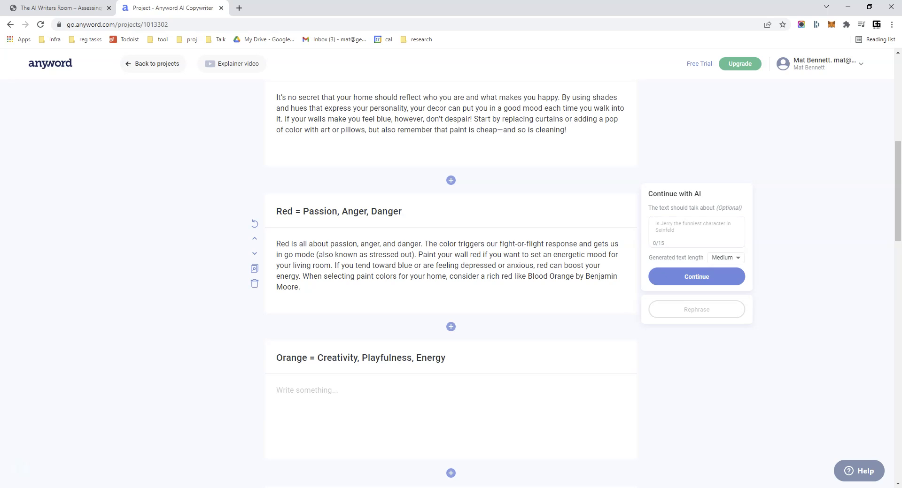
pyautogui.doubleClick(427, 255)
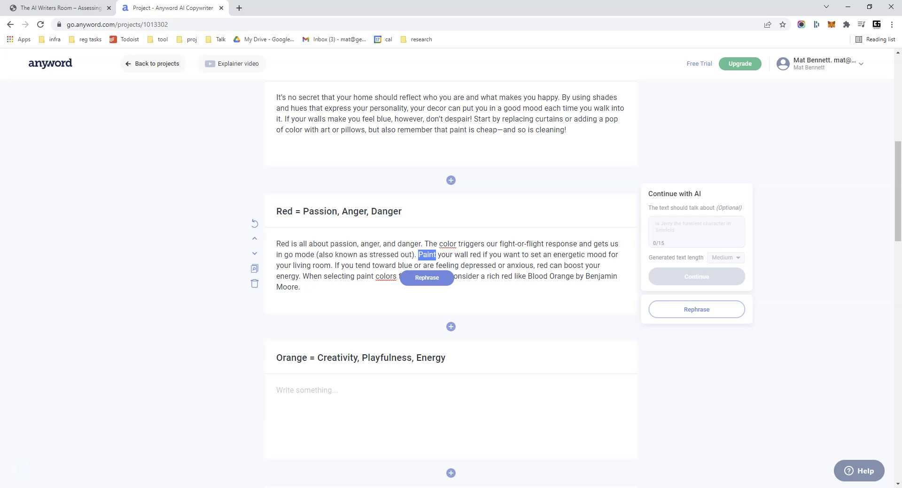
pyautogui.click(427, 256)
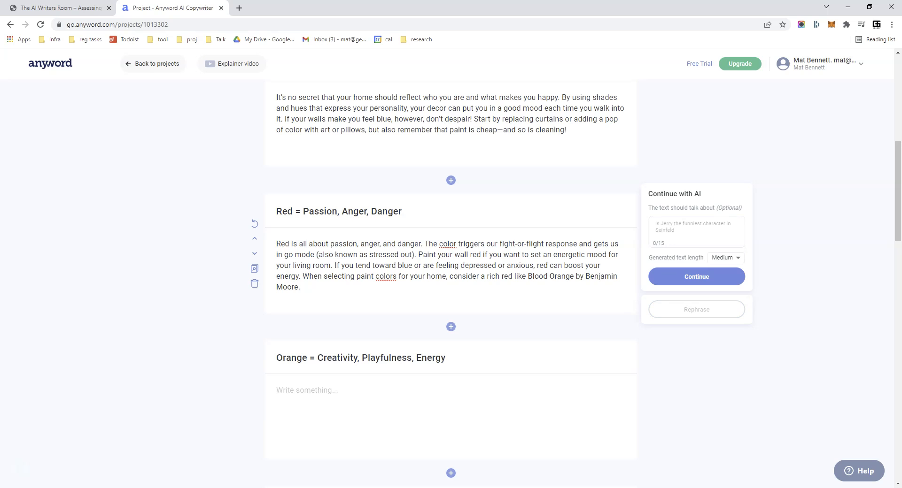
# Place the cursor in the empty body of the "Orange = Creativity, Playfulness, Energy" section
pyautogui.scroll(8, 441, 165)
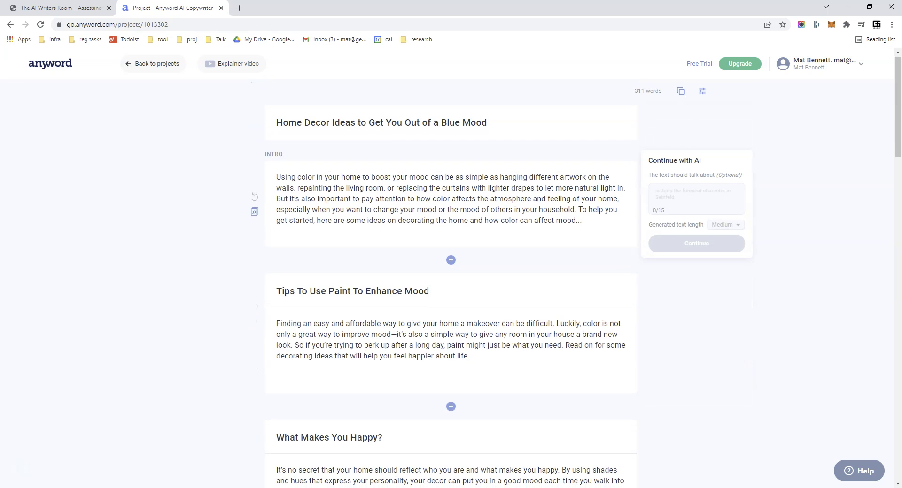
pyautogui.scroll(-14, 451, 282)
pyautogui.scroll(3, 451, 282)
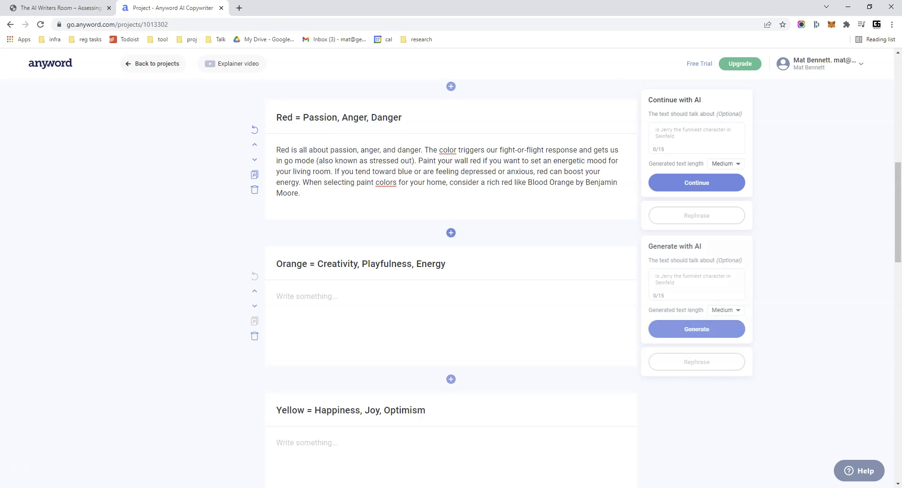
pyautogui.scroll(-1, 446, 266)
pyautogui.click(331, 291)
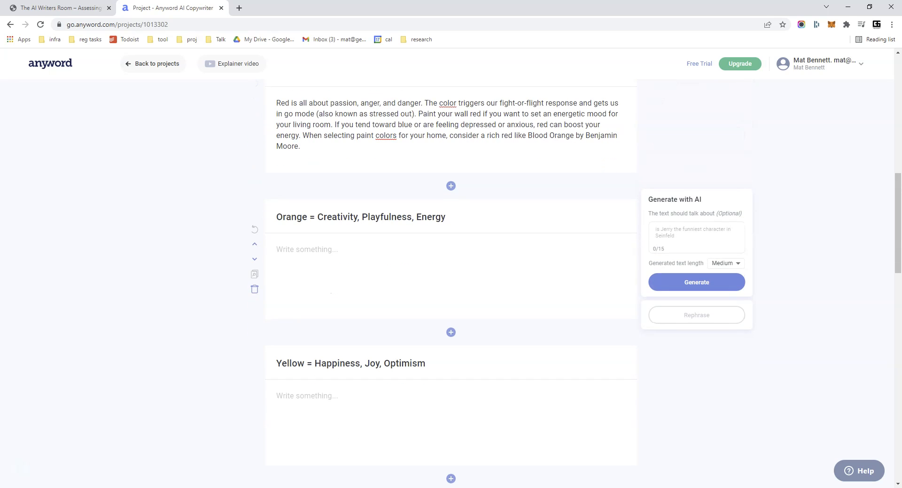
# Read through the generated text of the color sections from "Orange" to "Black = Solitude & Minimalism"
pyautogui.scroll(3, 331, 290)
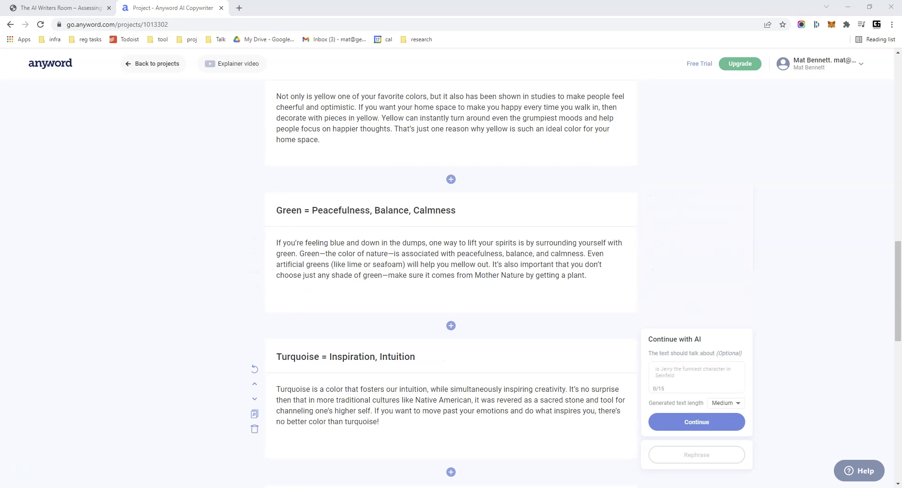
pyautogui.scroll(7, 451, 282)
pyautogui.scroll(-5, 451, 282)
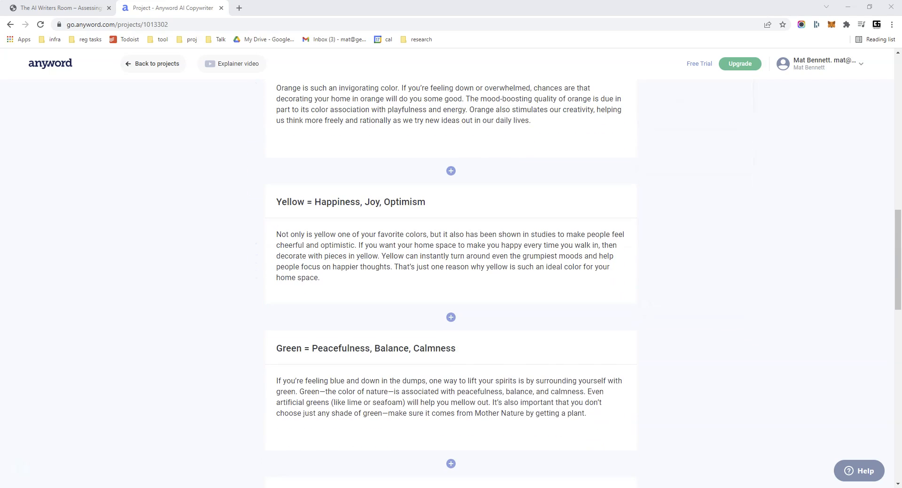
pyautogui.scroll(-4, 451, 282)
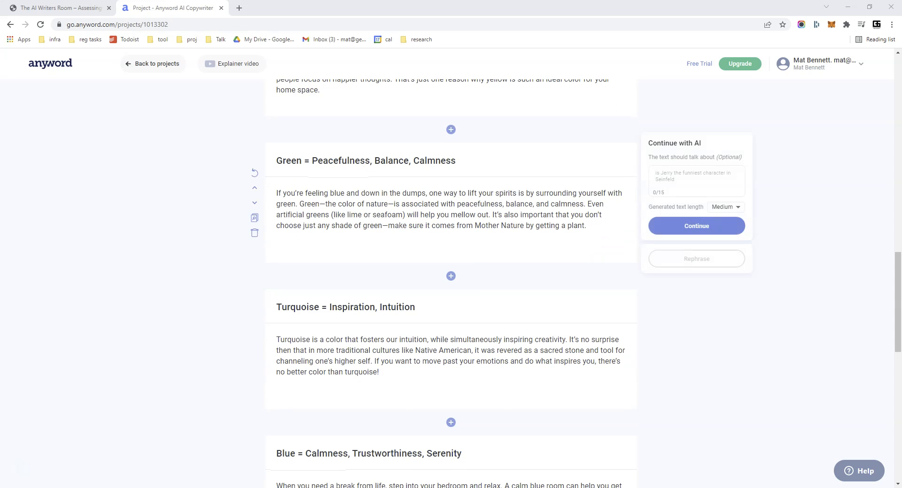
pyautogui.scroll(-9, 451, 282)
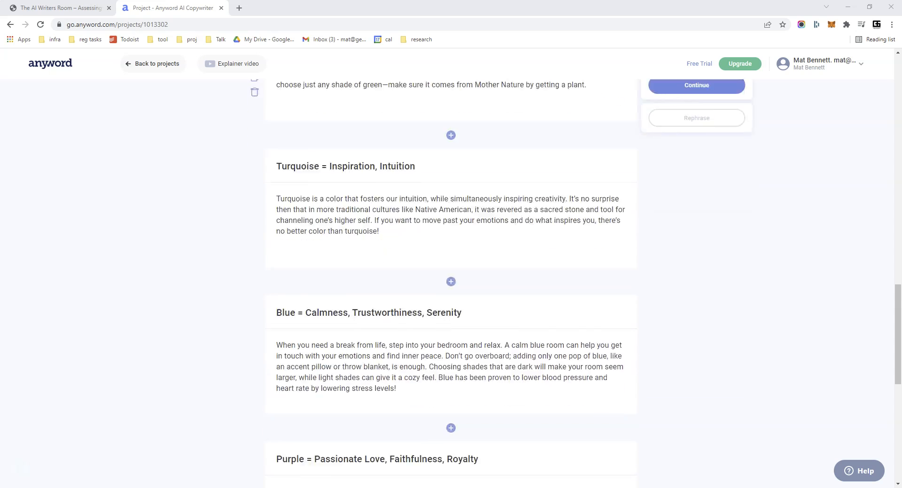
pyautogui.scroll(-3, 451, 281)
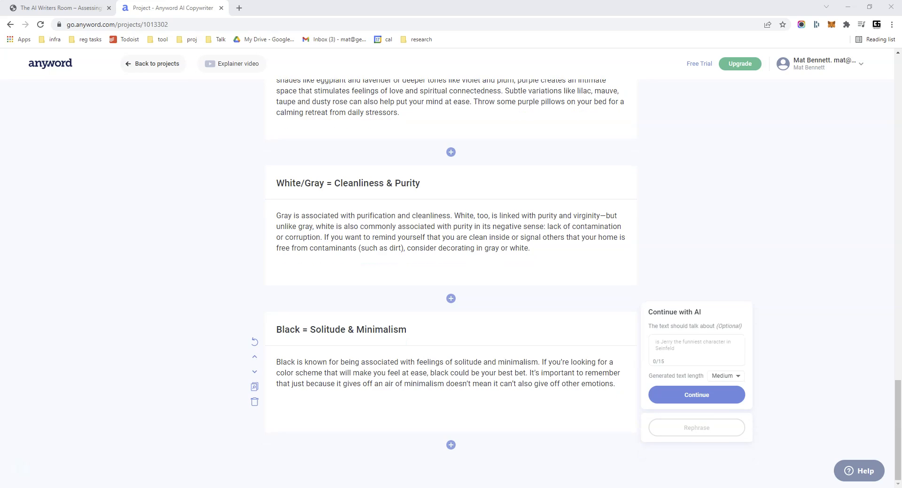
pyautogui.scroll(11, 451, 282)
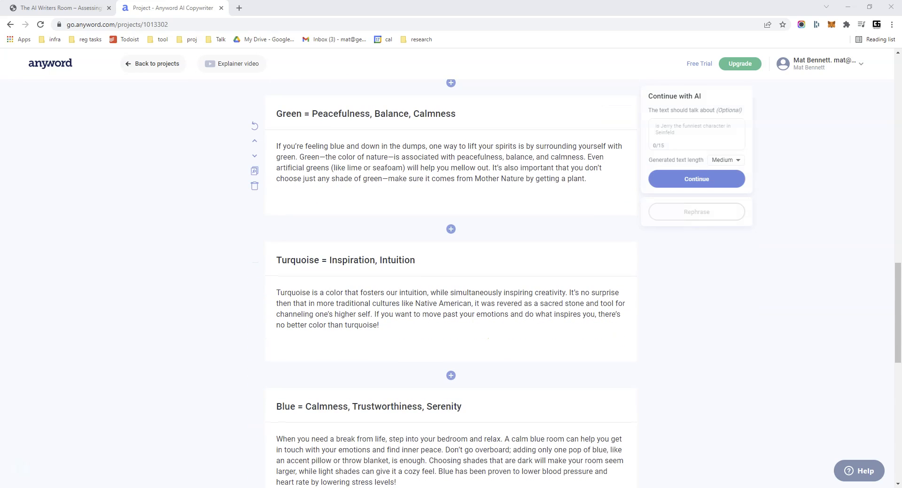
pyautogui.scroll(8, 451, 282)
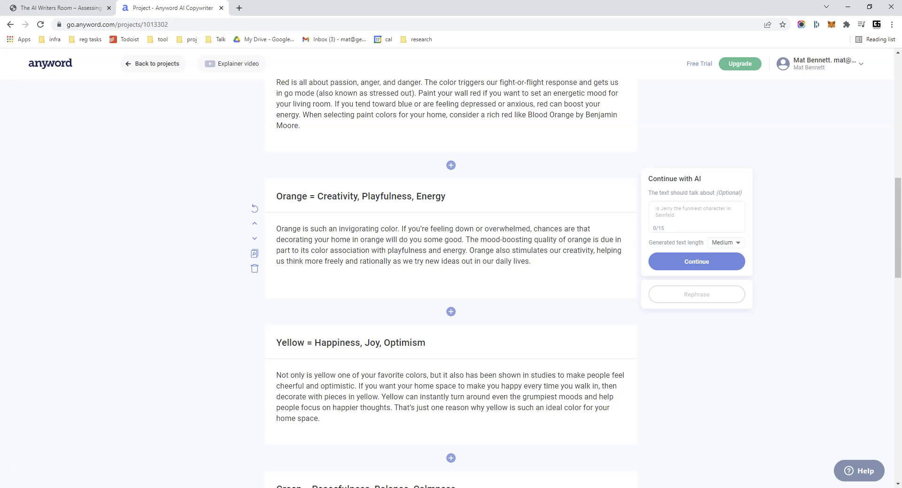
pyautogui.scroll(3, 451, 282)
# In the "Yellow = Happiness, Joy, Optimism" section, replace the opening "Not only is yellow one of your favorite colors, but it also" with "Yellow"
pyautogui.scroll(-6, 451, 282)
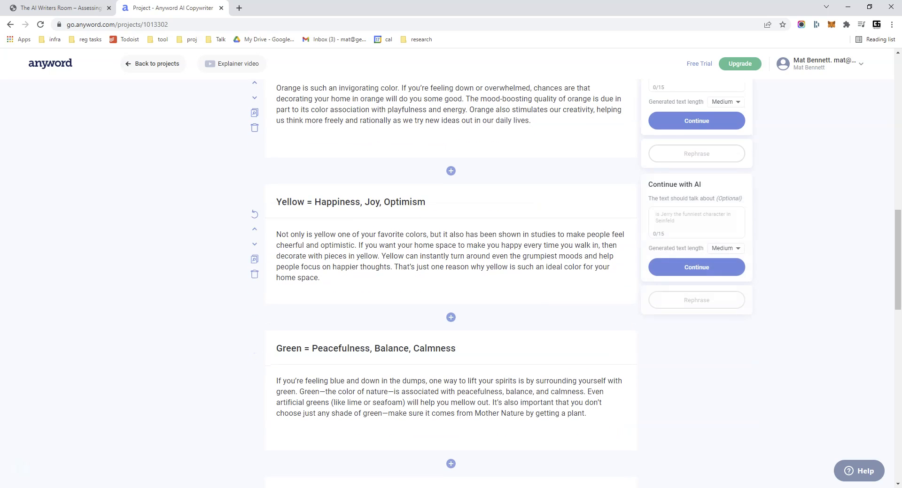
pyautogui.doubleClick(416, 235)
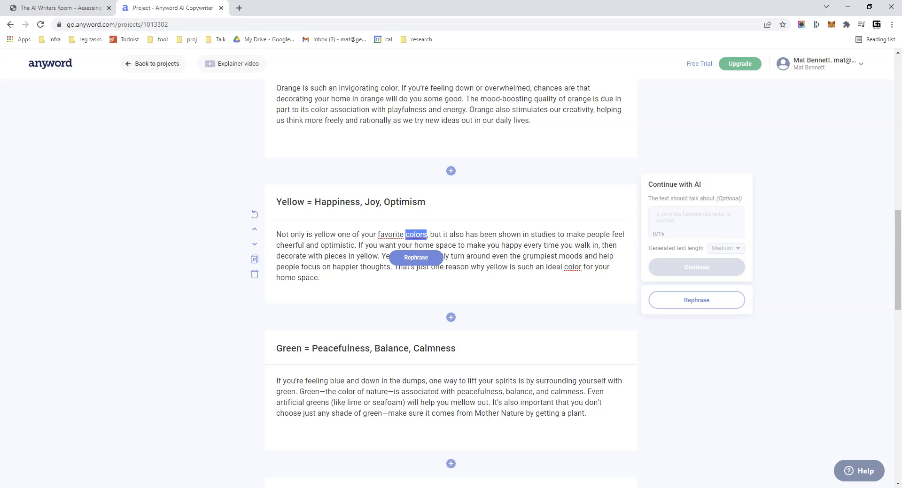
pyautogui.click(466, 246)
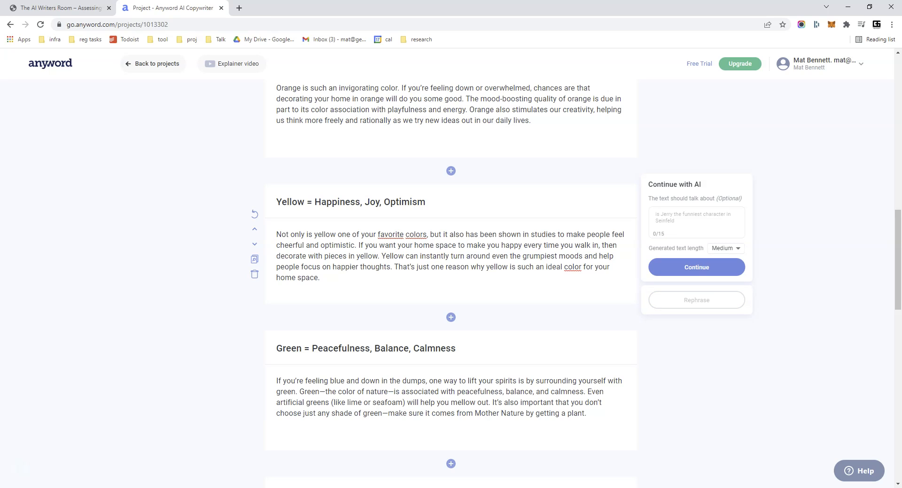
pyautogui.moveTo(441, 234); pyautogui.dragTo(395, 235)
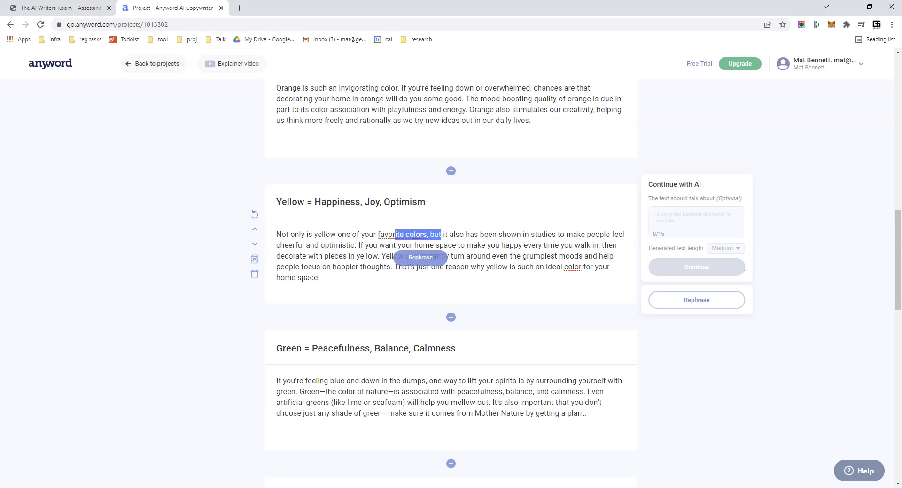
pyautogui.moveTo(463, 235); pyautogui.dragTo(254, 216)
pyautogui.write('Yellow')
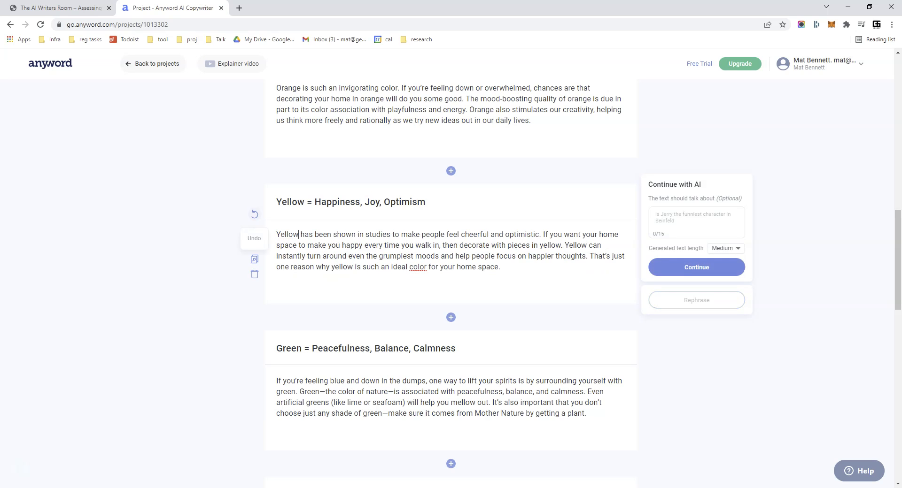
# Review the remaining color sections down to "Black = Solitude & Minimalism" to check how the article ends
pyautogui.scroll(-19, 451, 282)
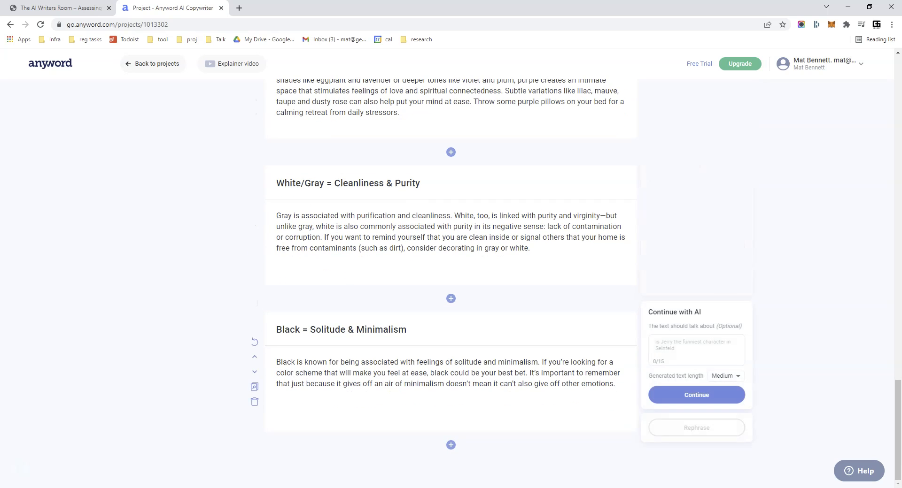
pyautogui.scroll(1, 451, 282)
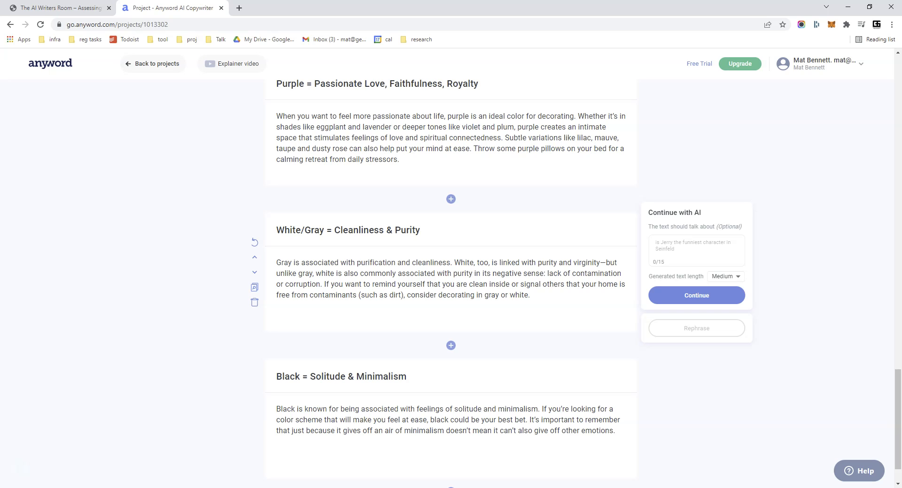
pyautogui.scroll(-1, 451, 281)
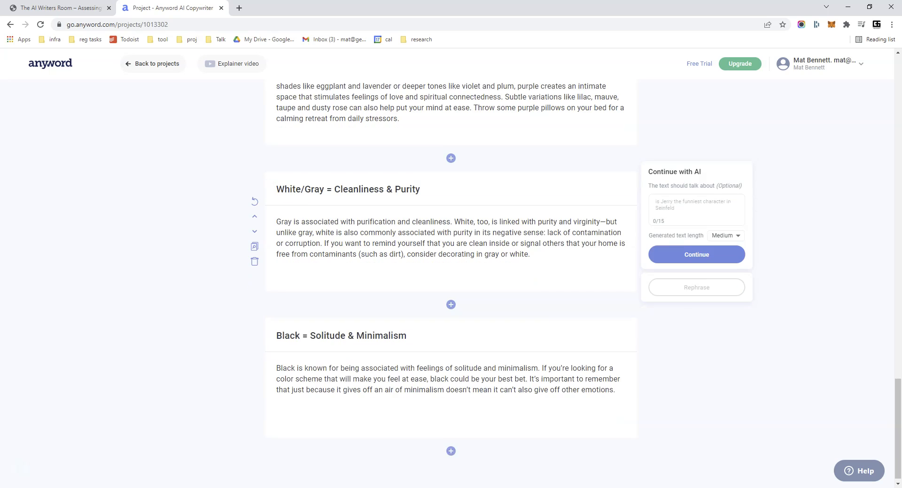
pyautogui.scroll(8, 451, 282)
pyautogui.scroll(6, 451, 282)
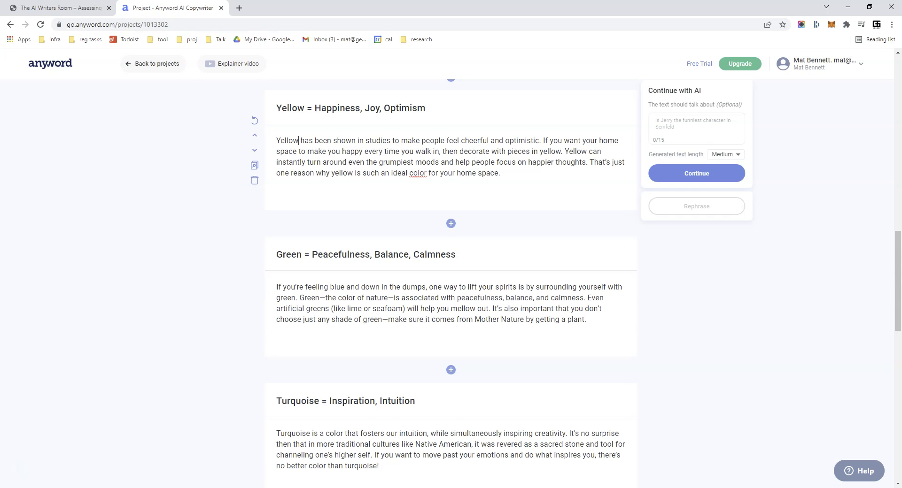
pyautogui.scroll(-14, 451, 282)
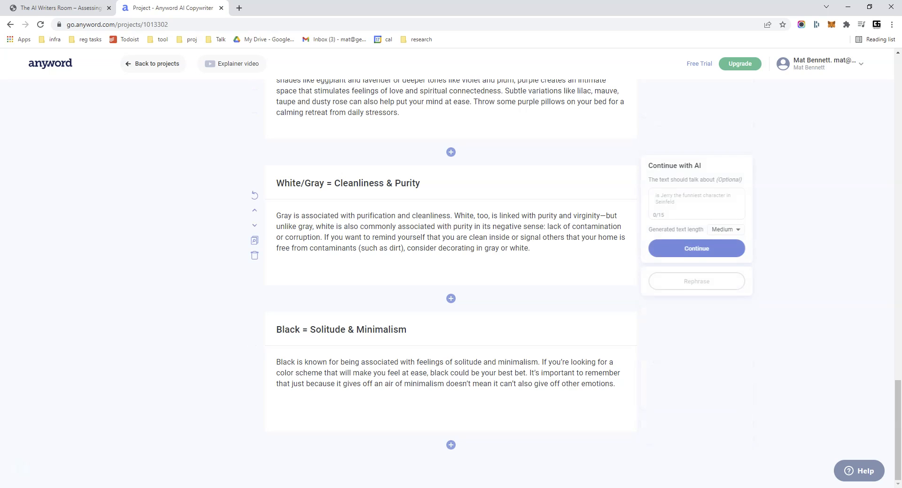
pyautogui.scroll(8, 451, 282)
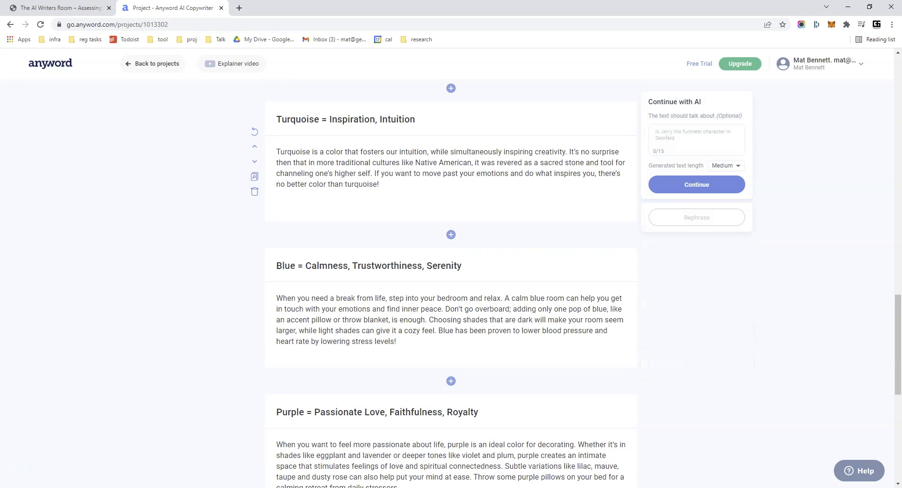
# Copy the whole "Home Decor Ideas to Get You Out of a Blue Mood" blog post to the clipboard
pyautogui.scroll(14, 299, 328)
pyautogui.scroll(-5, 298, 328)
pyautogui.scroll(10, 298, 328)
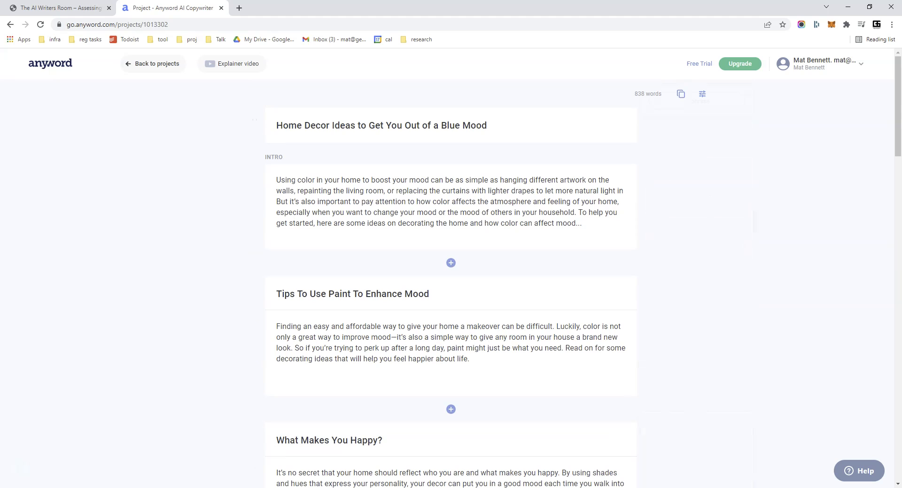
pyautogui.click(680, 94)
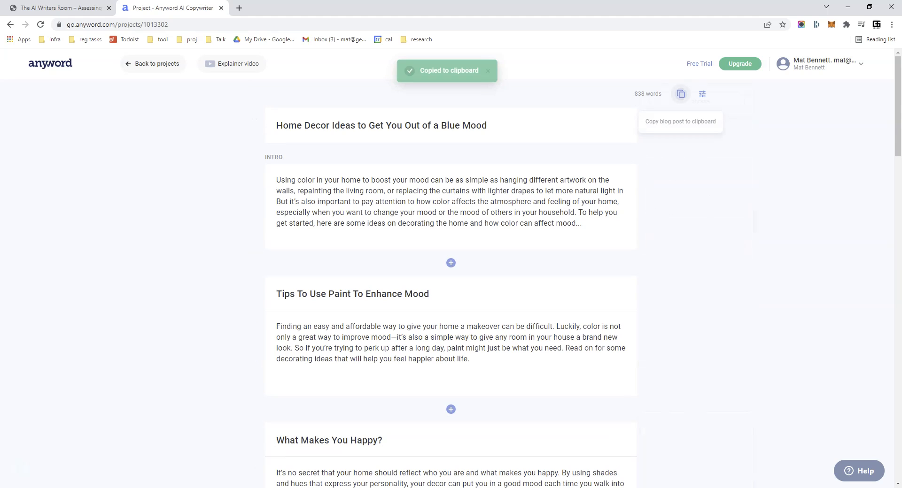